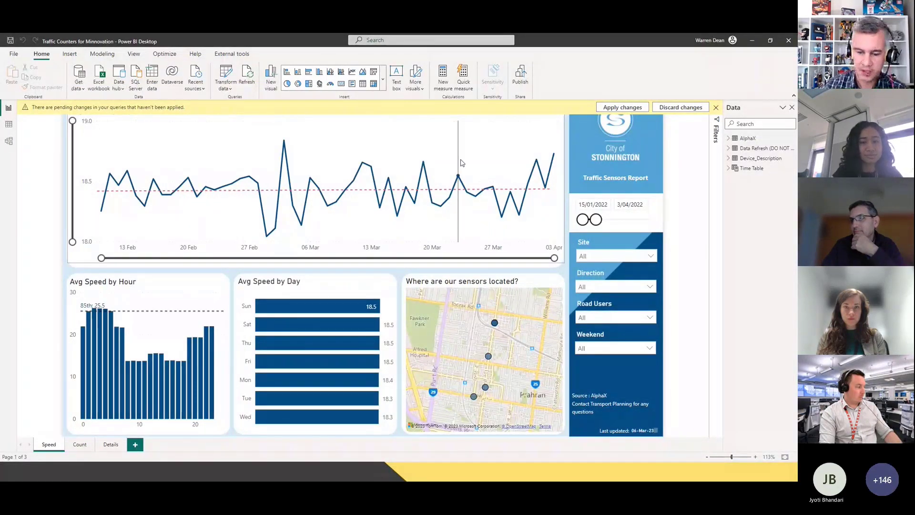
Bring up the Traffic Sensors Report's Speed page in Power BI Desktop, ready to open Transform data
mouse_move(461, 163)
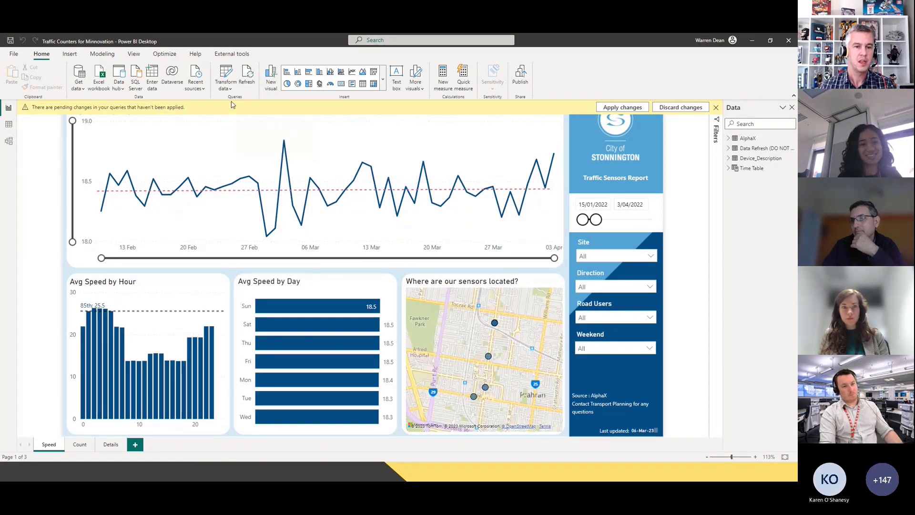
In the Power Query Editor, edit the NumberOfRows parameter to a current value of 20
click(227, 74)
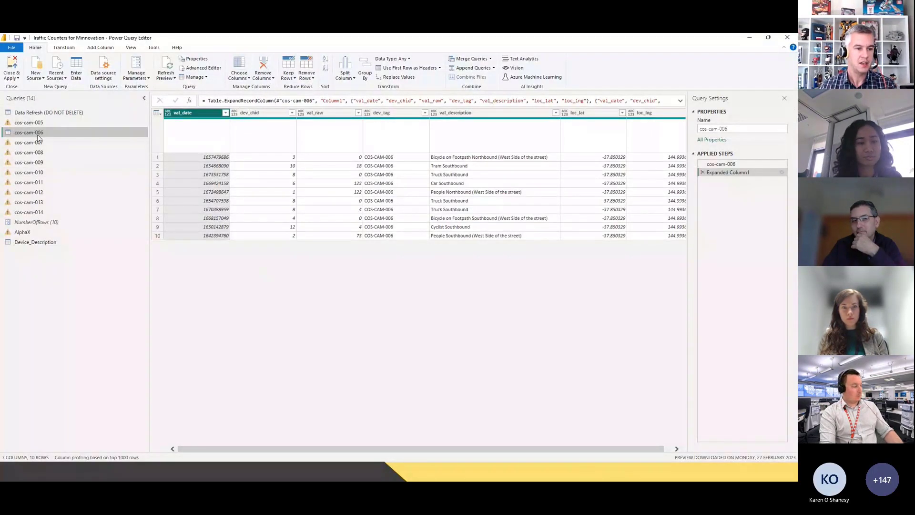
click(101, 223)
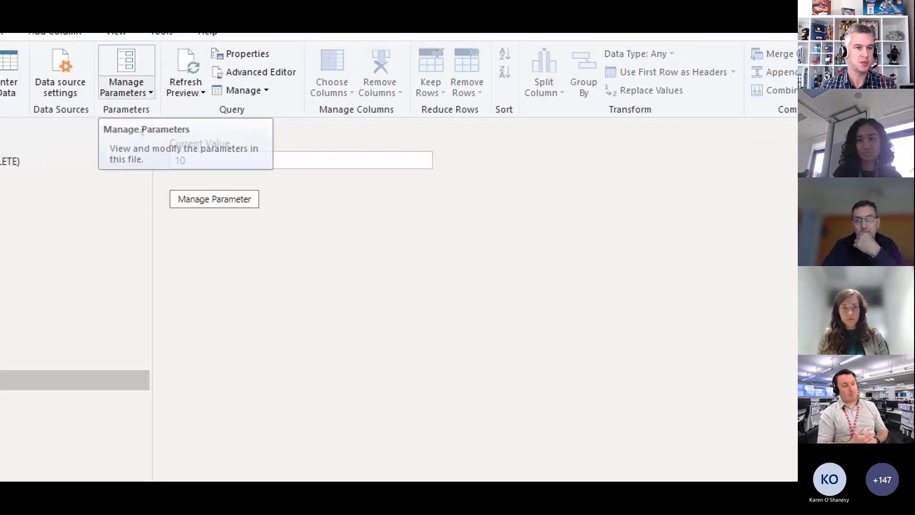
mouse_move(101, 106)
mouse_down()
mouse_move(141, 108)
mouse_move(162, 72)
mouse_move(138, 41)
mouse_move(90, 56)
mouse_move(95, 98)
mouse_up()
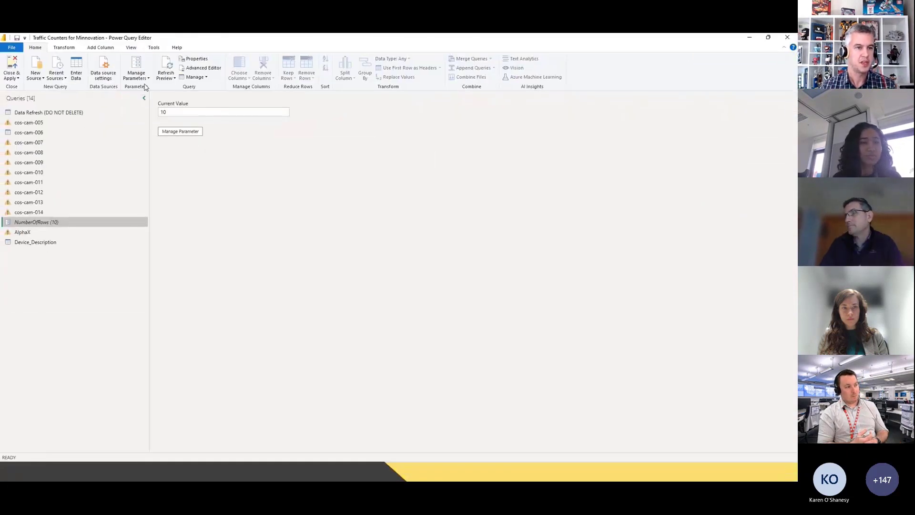
click(150, 92)
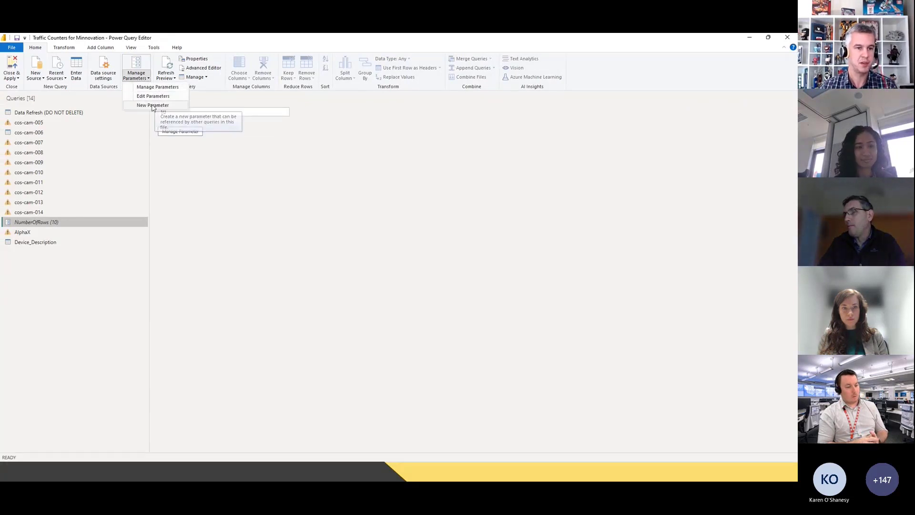
click(153, 96)
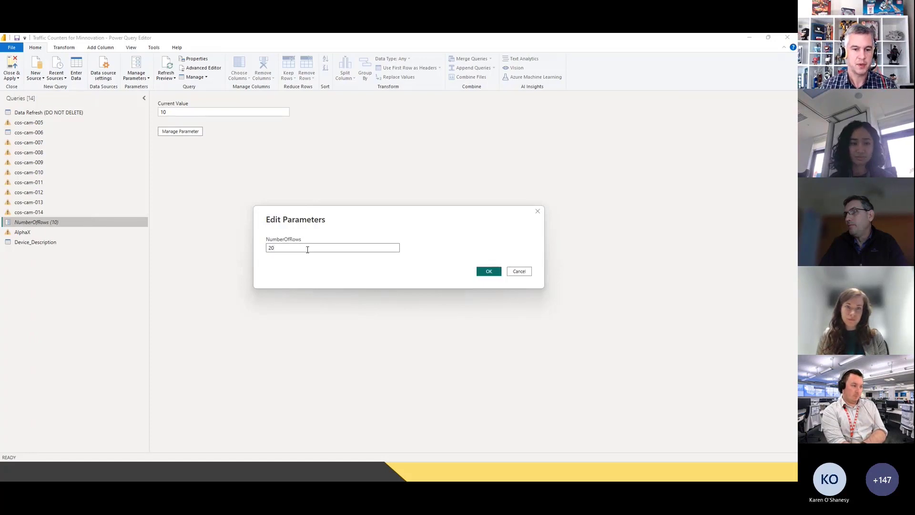
click(489, 271)
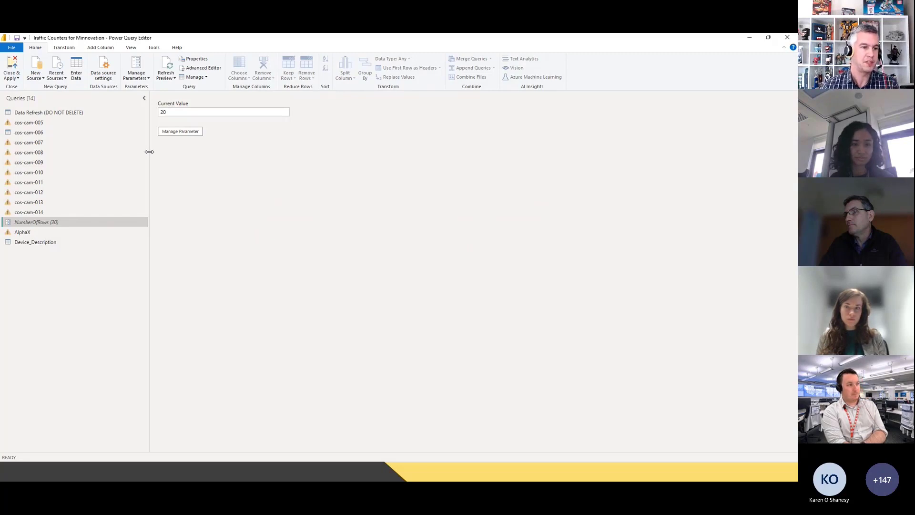
Show cos-cam-006's M code, highlighting the Kept First Rows Table.FirstN step that uses NumberOfRows
click(29, 133)
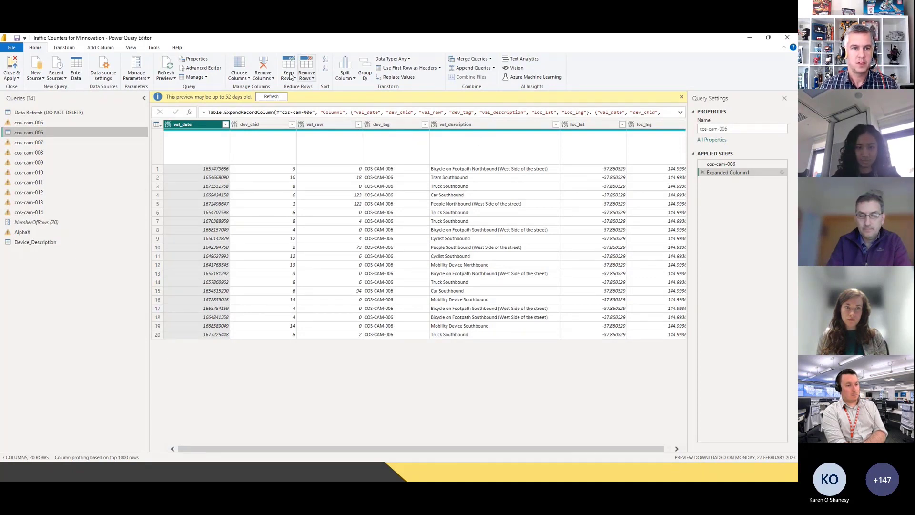
click(200, 68)
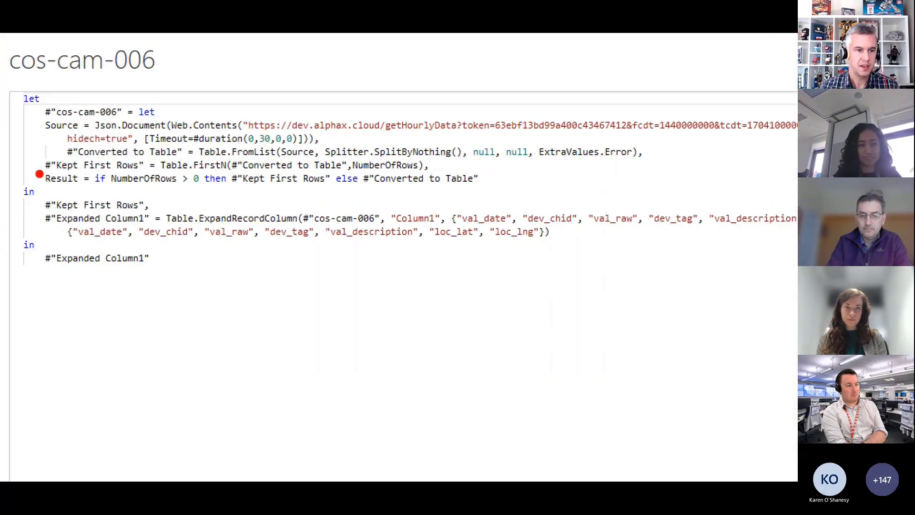
drag(39, 174, 137, 171)
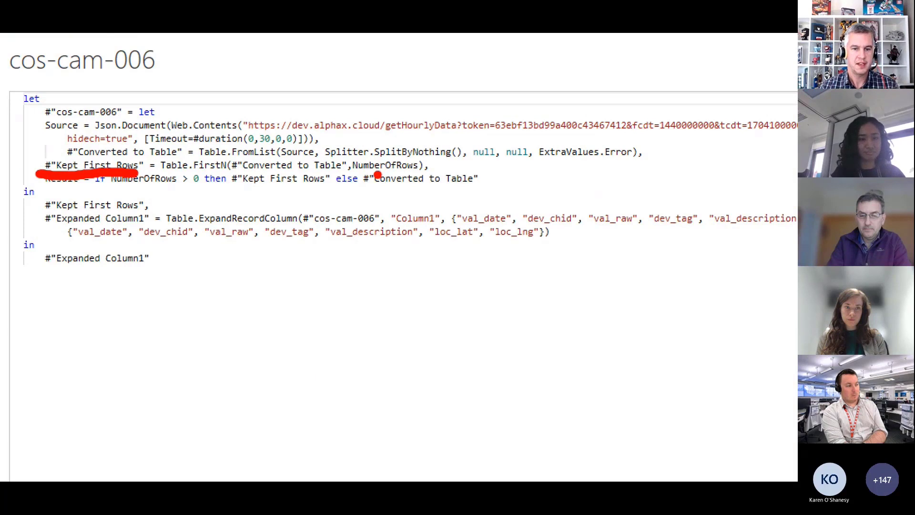
mouse_move(488, 166)
mouse_down()
mouse_move(499, 184)
mouse_move(515, 186)
mouse_up()
mouse_move(530, 164)
mouse_down()
mouse_move(523, 170)
mouse_move(531, 164)
mouse_up()
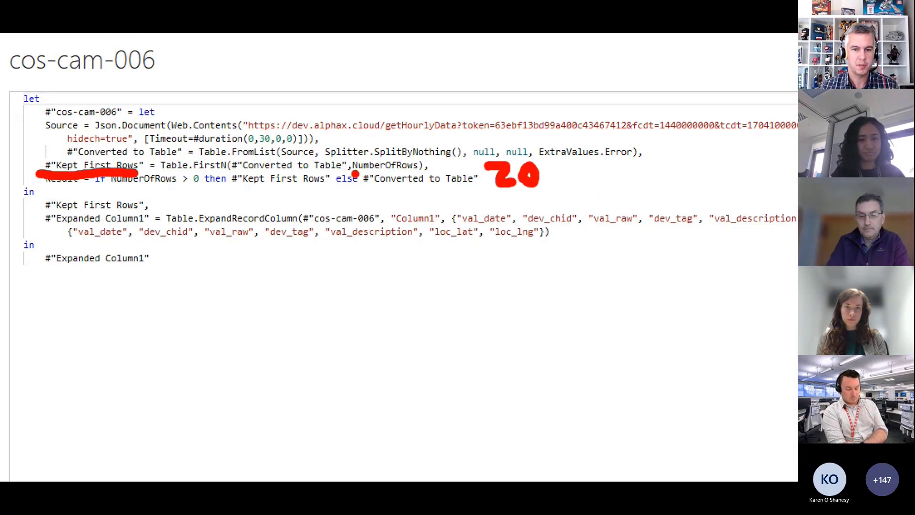
drag(352, 174, 417, 173)
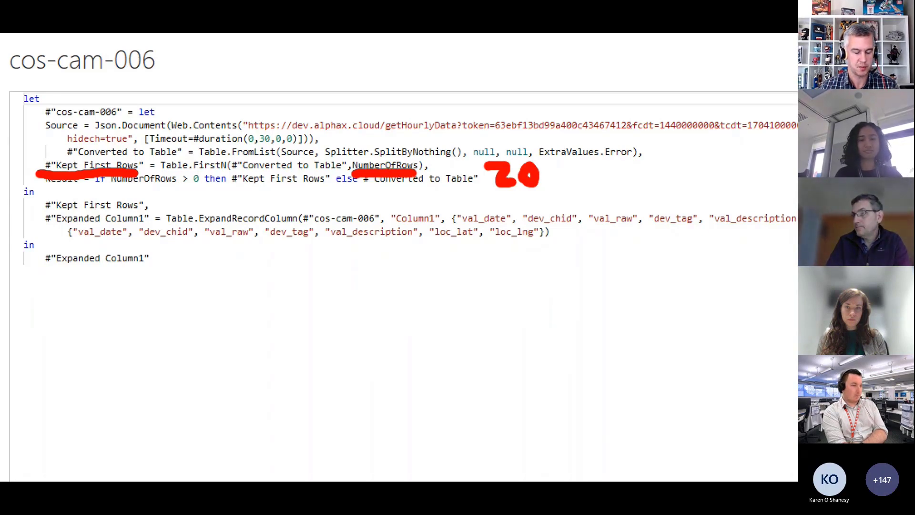
key(Escape)
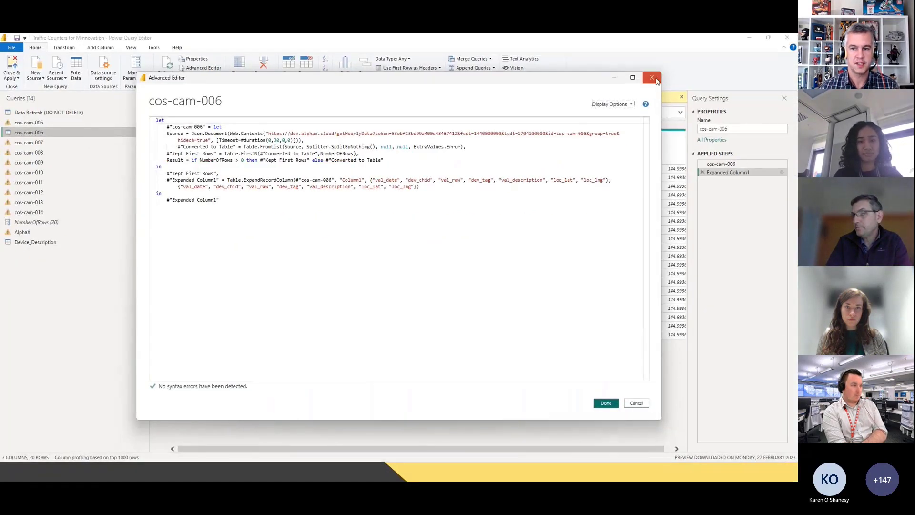
Change NumberOfRows' current value from 20 to 10 and check the 10-row cos-cam-006 preview
click(654, 78)
click(109, 224)
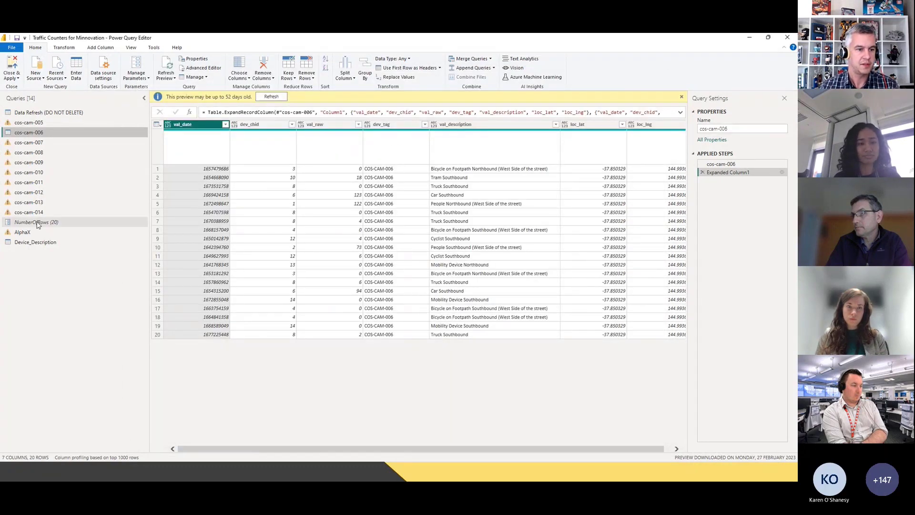
double_click(175, 113)
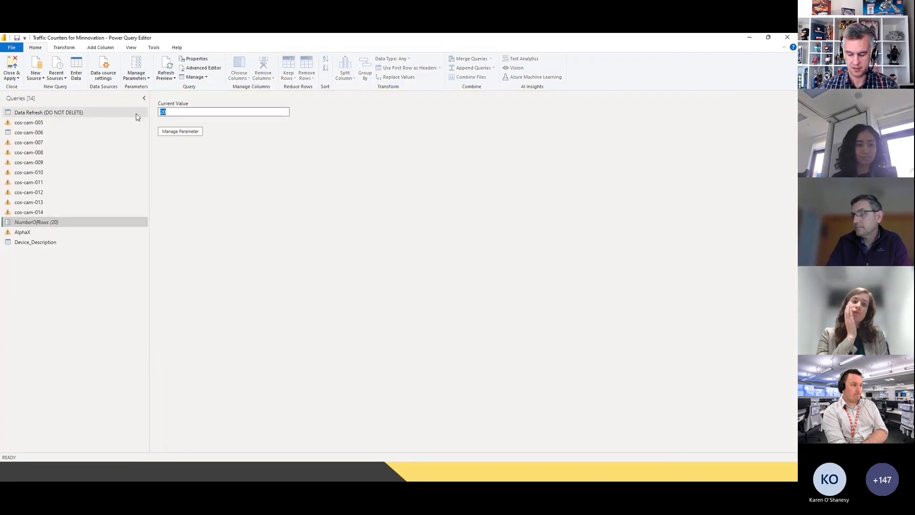
text(10)
click(28, 136)
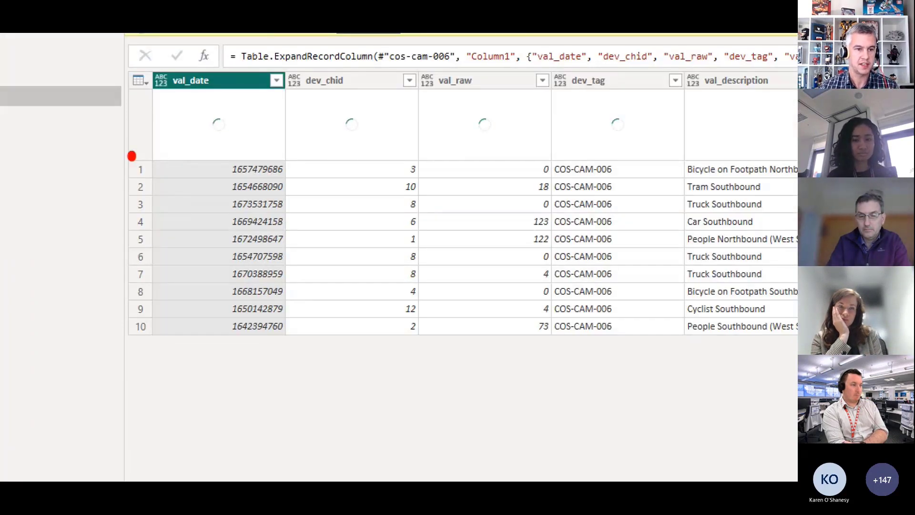
mouse_move(154, 162)
mouse_down()
mouse_move(134, 248)
mouse_move(164, 257)
mouse_up()
drag(152, 346, 156, 341)
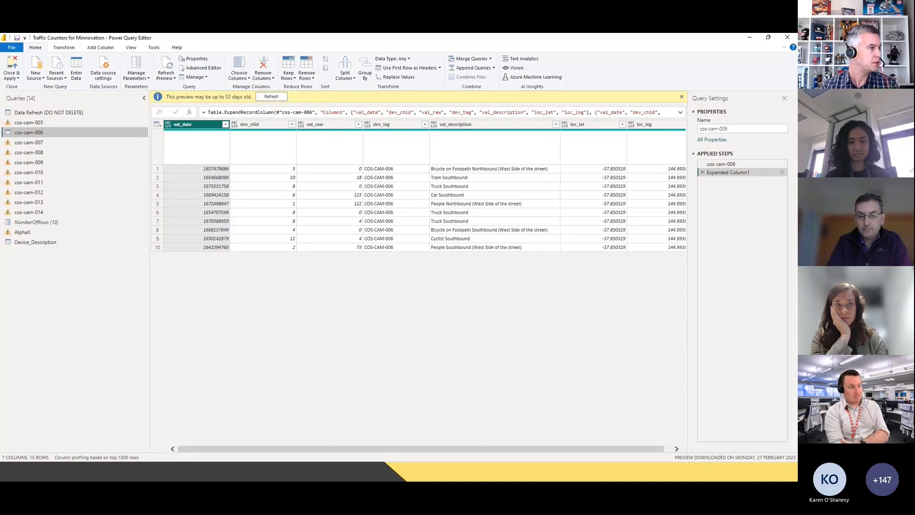
In the maximised browser, open the AlphaX workspace with the Traffic Counters Oct21-Jun22 report and dataset
key(alt+Tab)
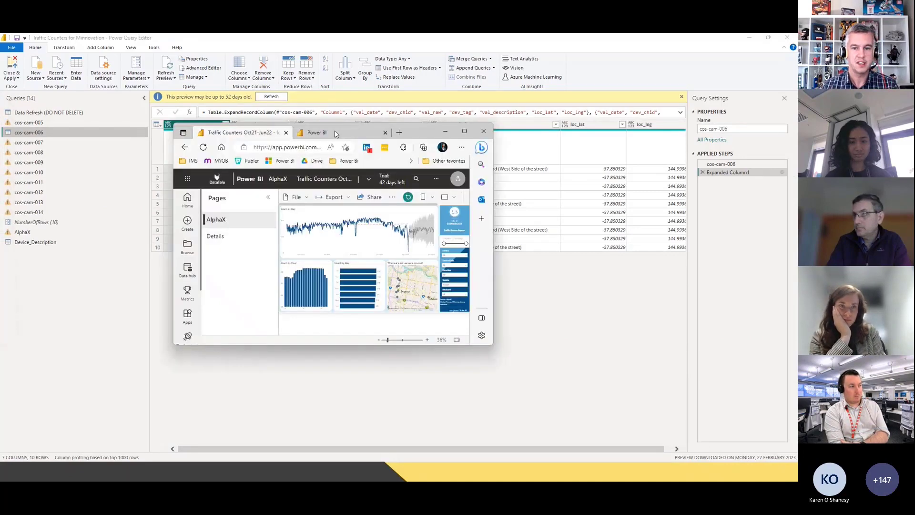
click(509, 126)
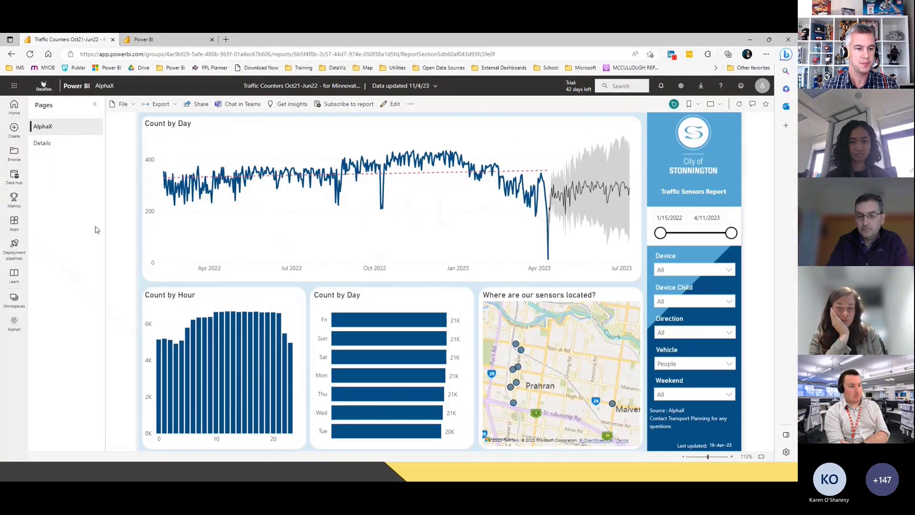
click(14, 299)
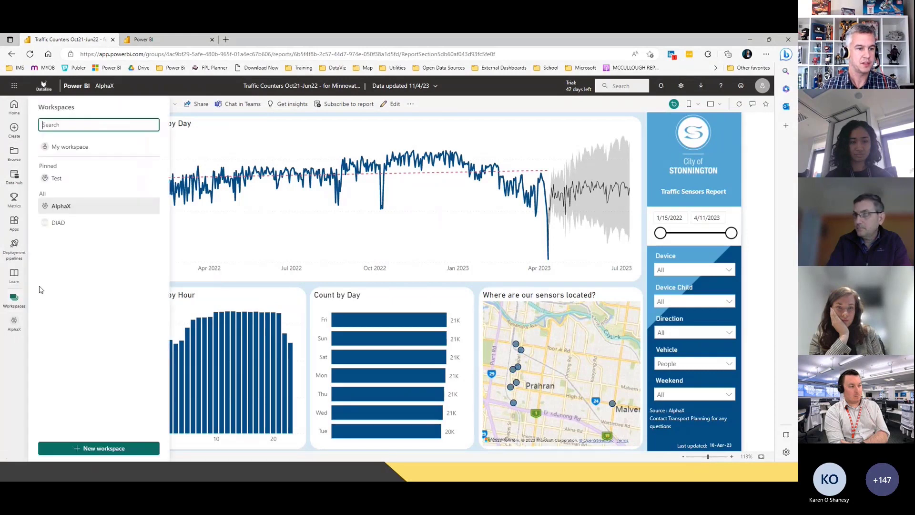
click(62, 206)
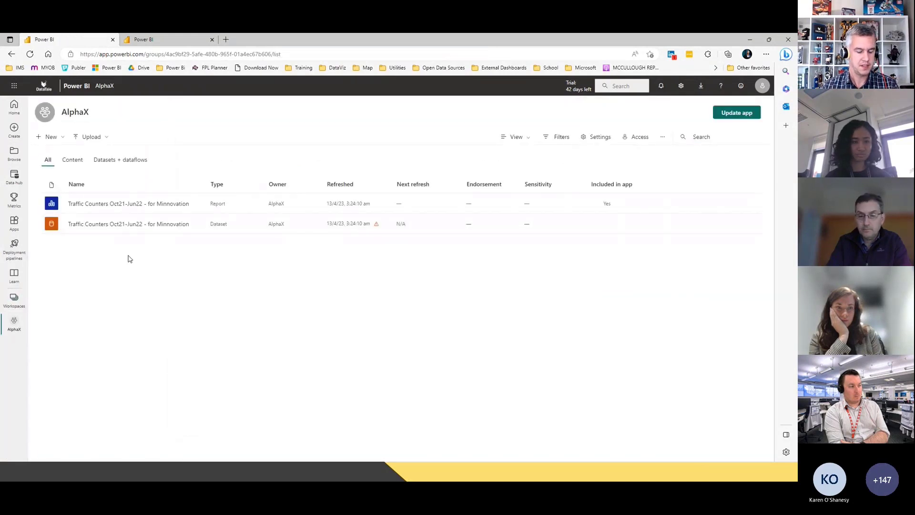
drag(65, 239, 199, 240)
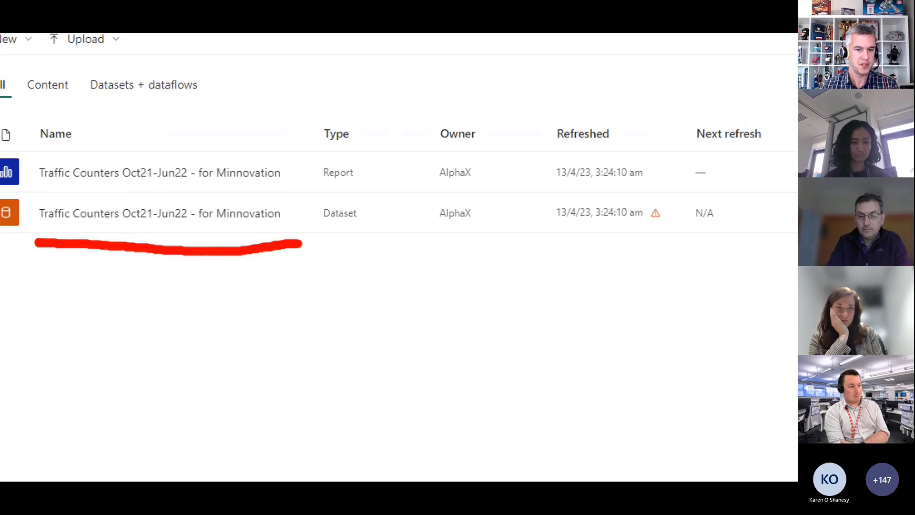
mouse_move(336, 239)
mouse_down()
mouse_move(315, 200)
mouse_move(343, 236)
mouse_up()
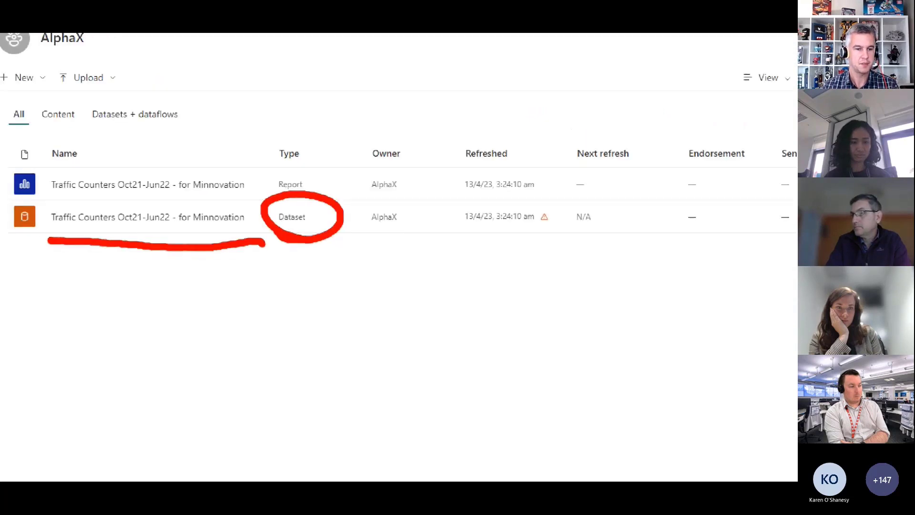
mouse_move(191, 225)
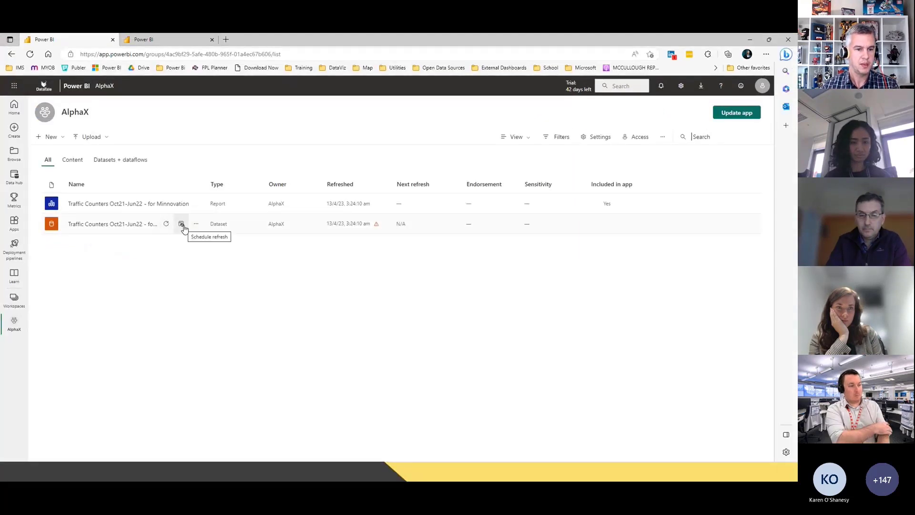
click(182, 224)
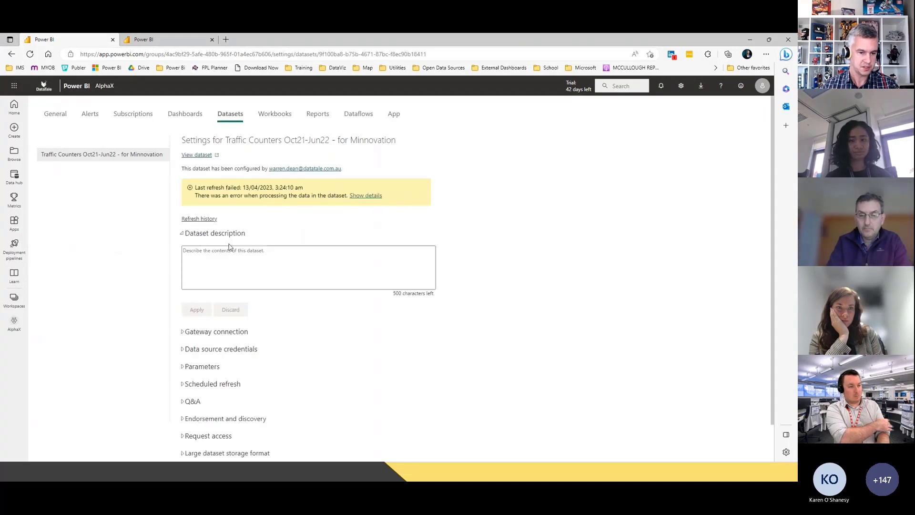
scroll(281, 286, down, 1)
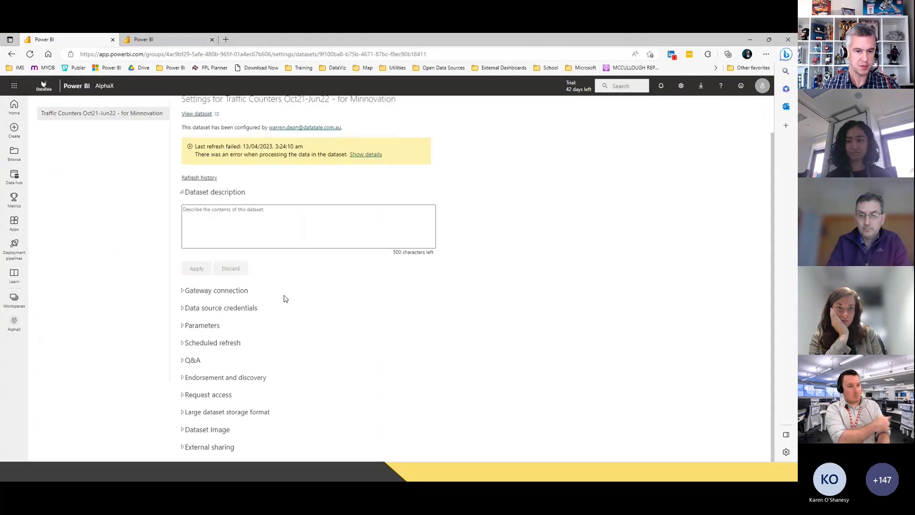
click(185, 329)
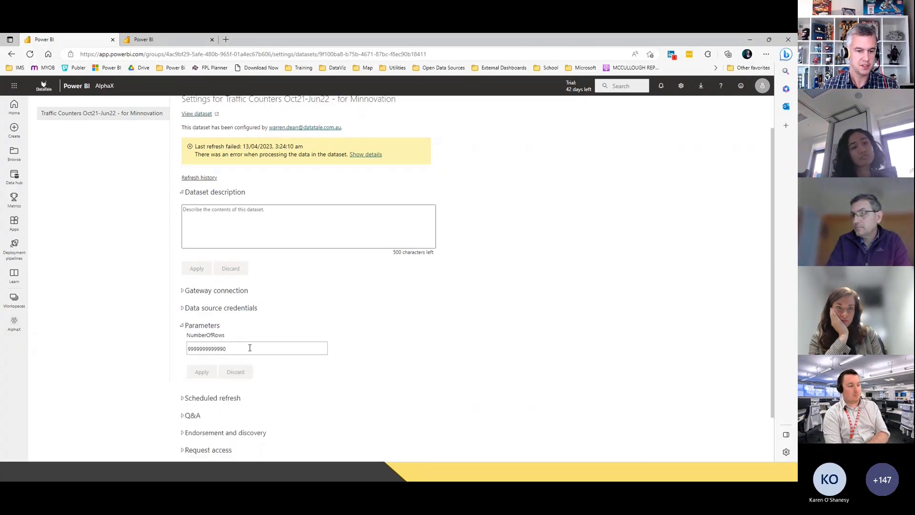
mouse_move(185, 360)
mouse_down()
mouse_move(244, 358)
mouse_move(120, 311)
mouse_move(118, 375)
mouse_up()
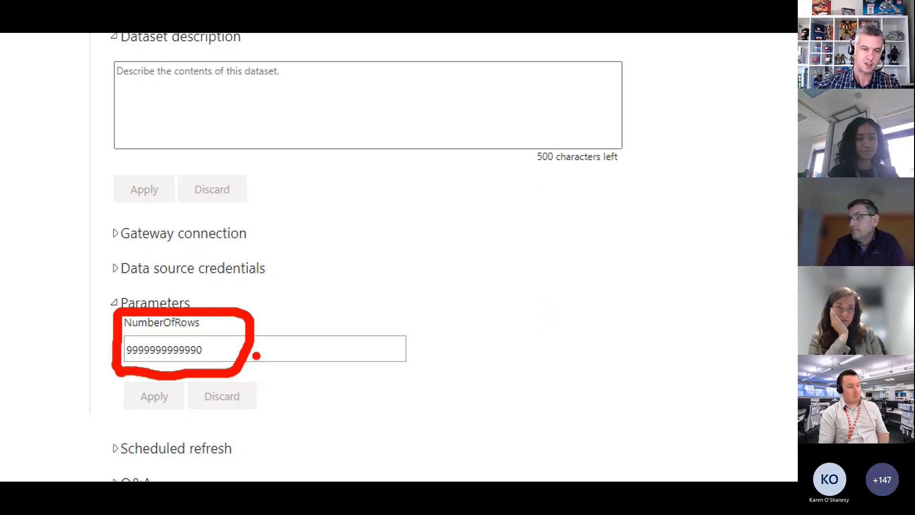
key(Escape)
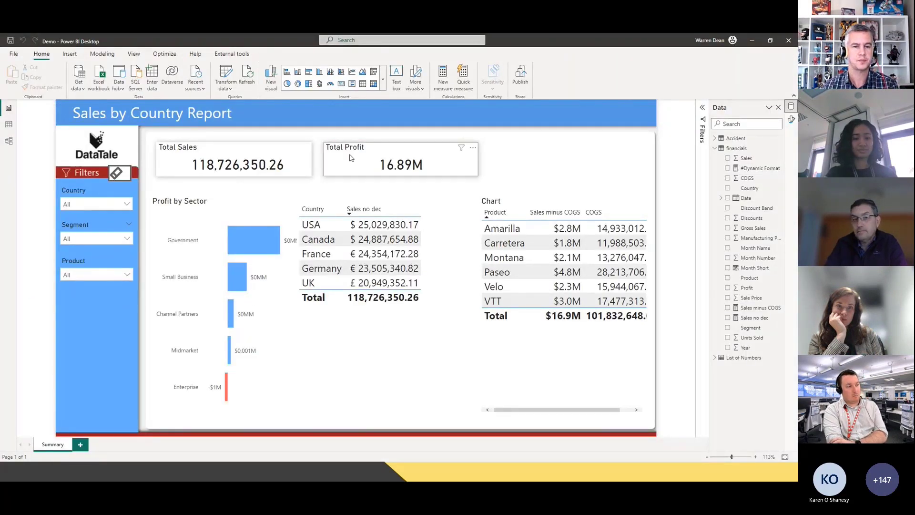
In the Power Query Editor, duplicate the Accident query to create Accident (2)
click(227, 74)
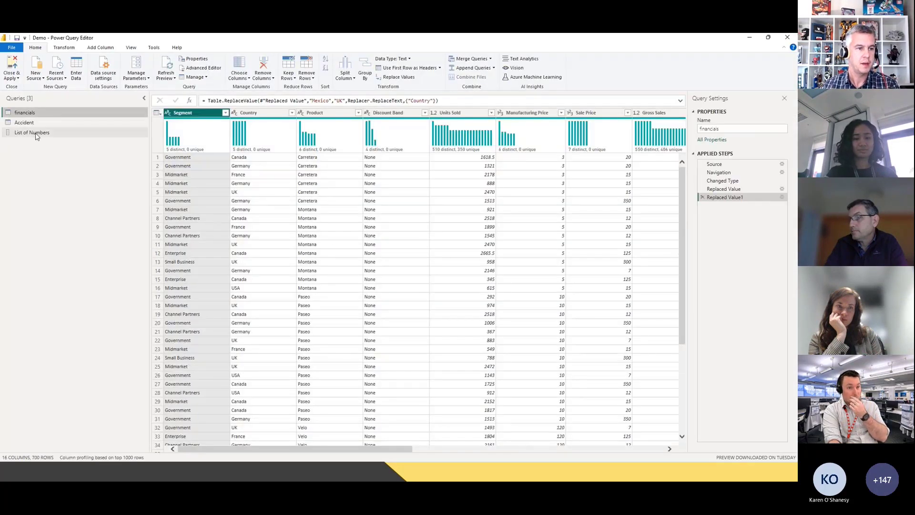
click(32, 124)
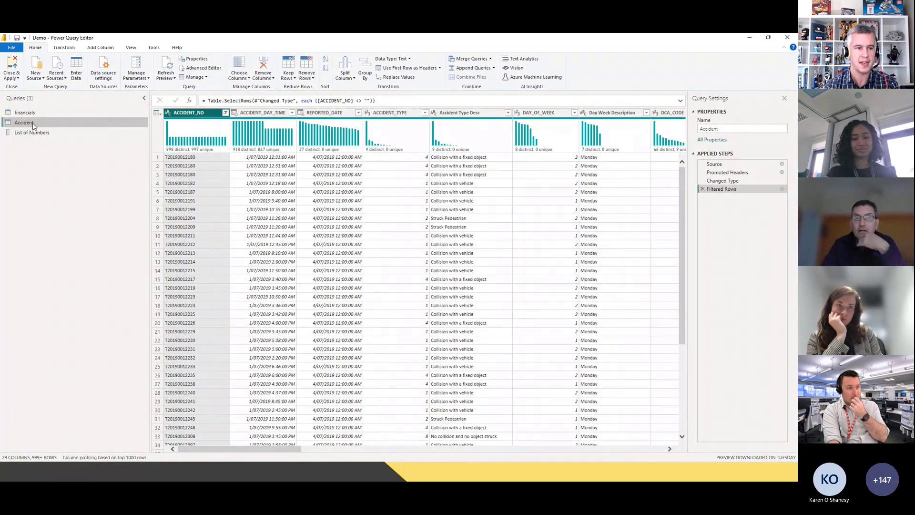
right_click(33, 126)
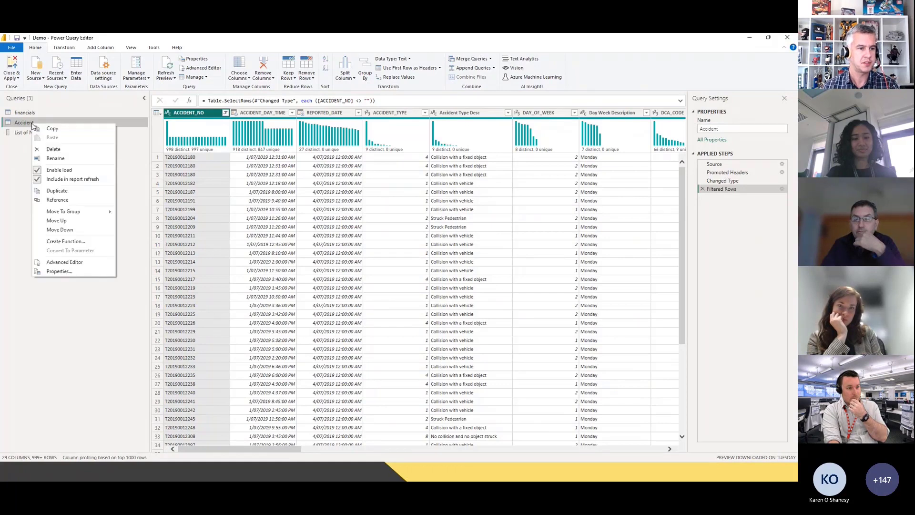
click(65, 190)
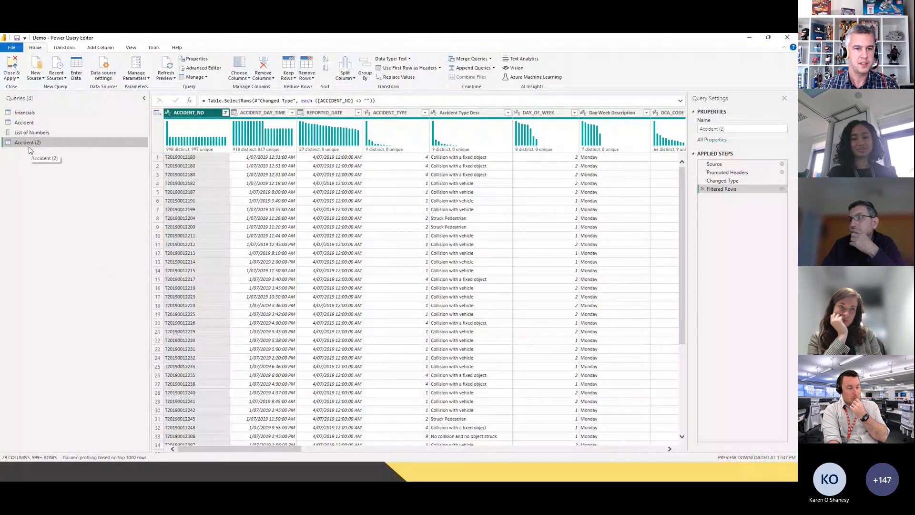
click(203, 67)
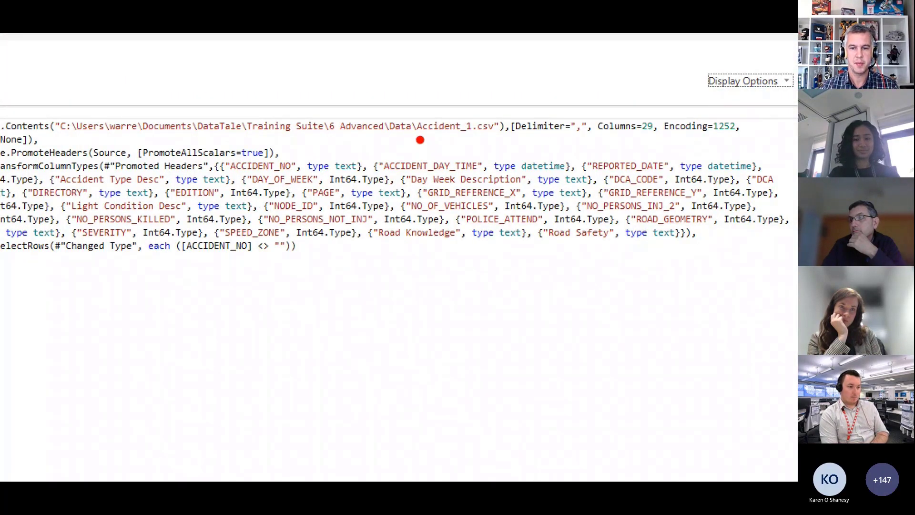
drag(416, 141, 521, 141)
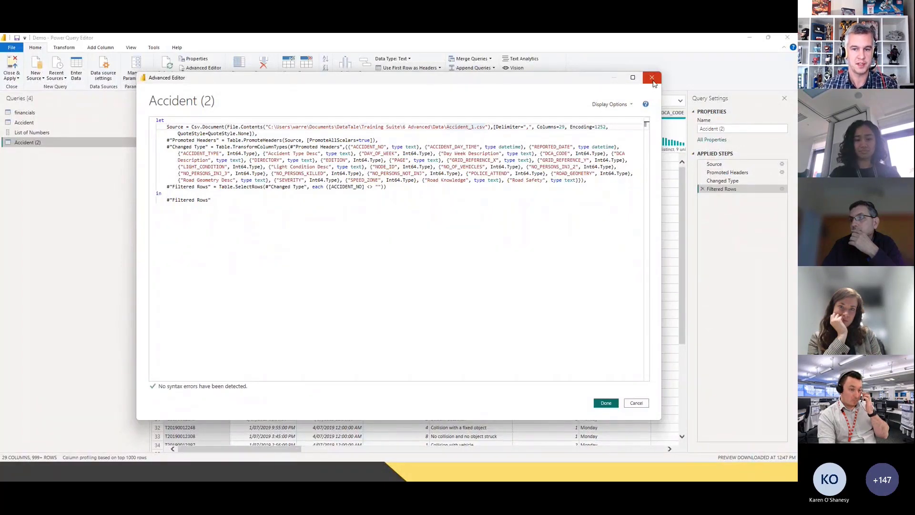
click(652, 78)
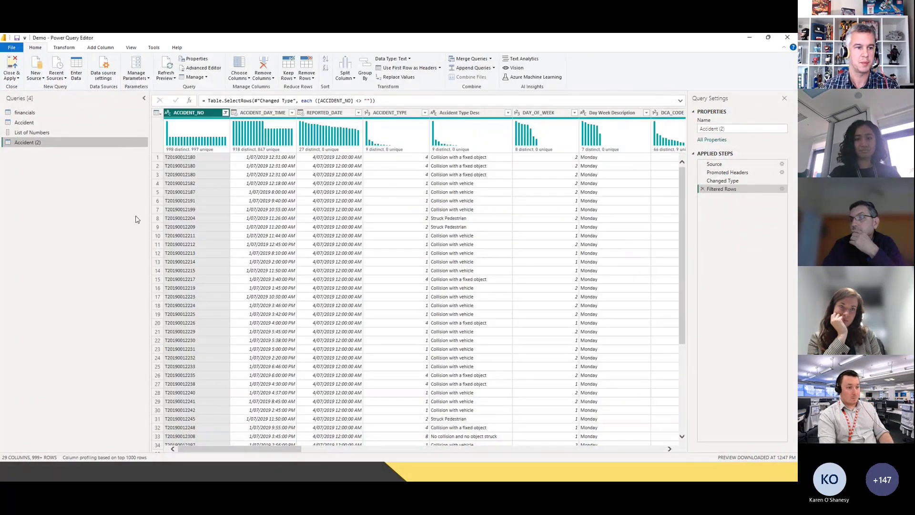
Add a Text parameter FileName with current value Accident_2.csv, then select Accident (2)
click(148, 79)
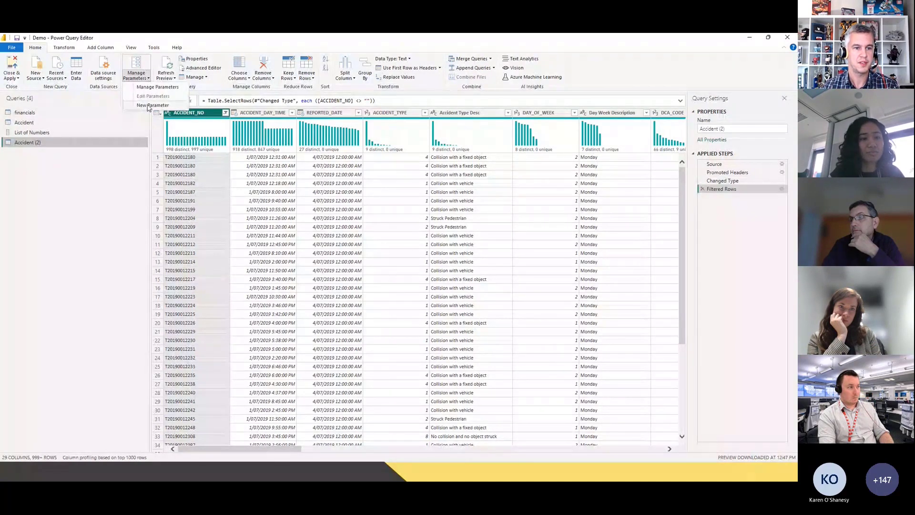
click(151, 105)
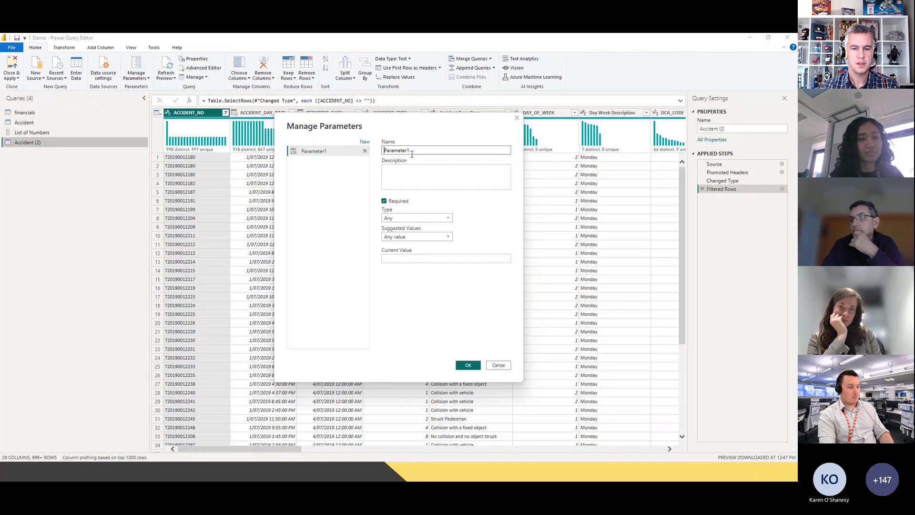
text(P)
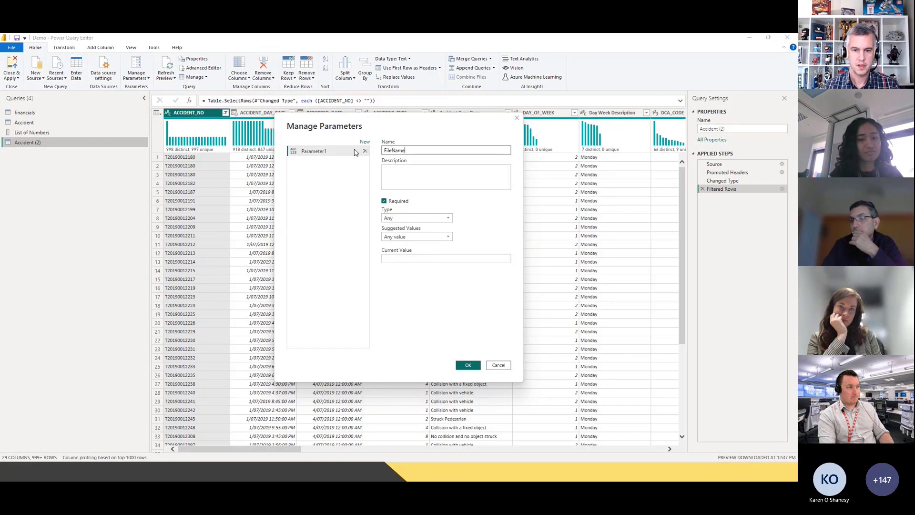
click(396, 218)
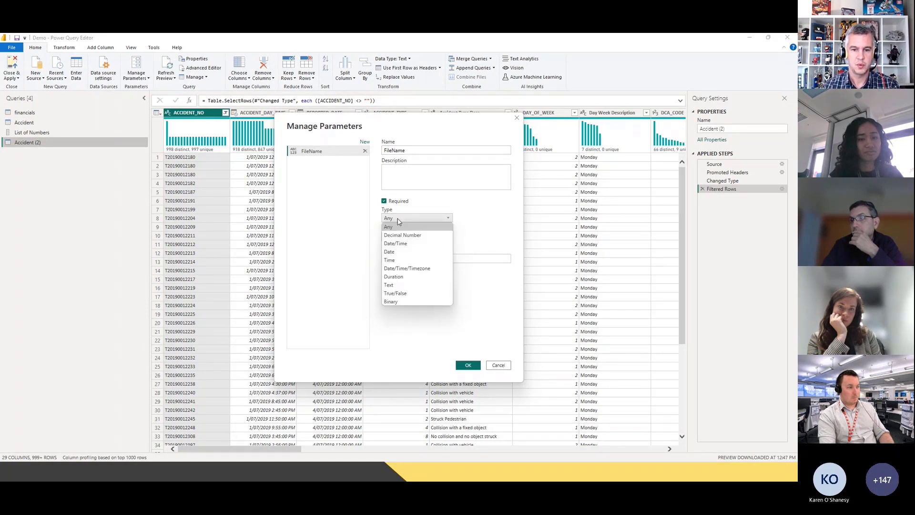
click(402, 261)
click(406, 259)
text(Accident_2)
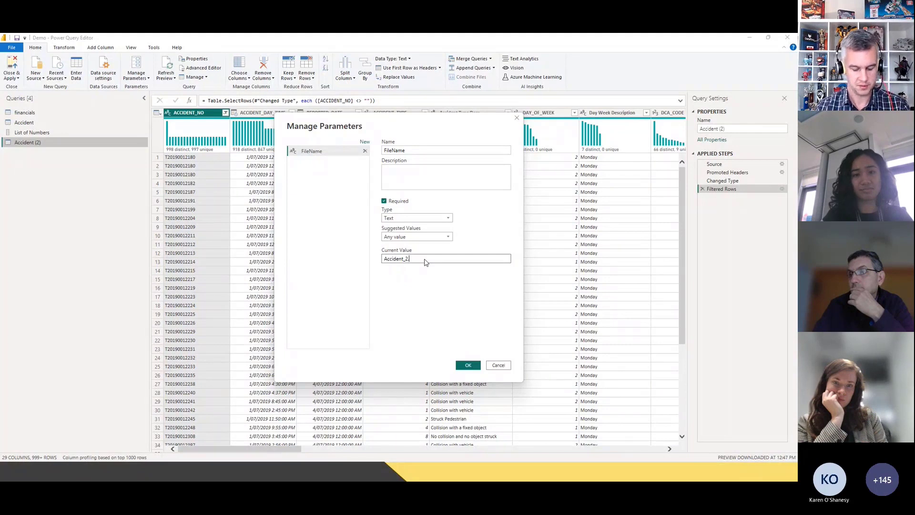
text(.csv)
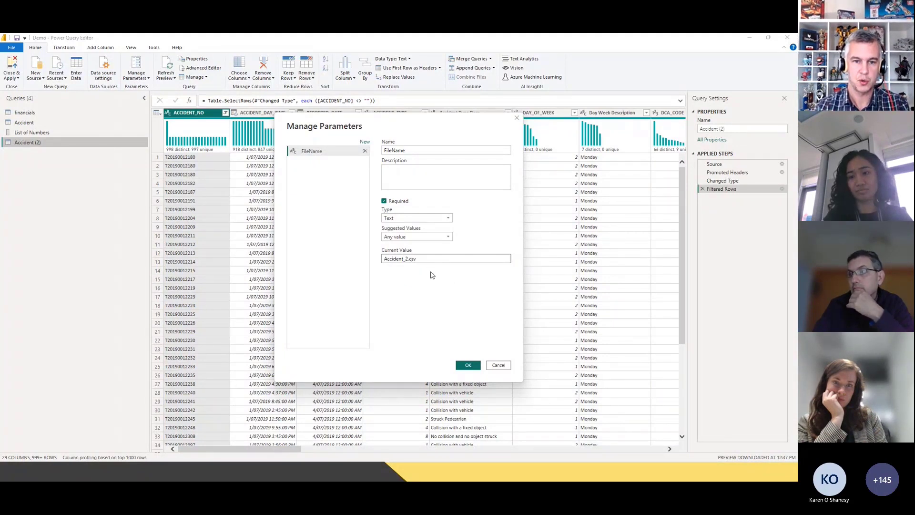
click(470, 367)
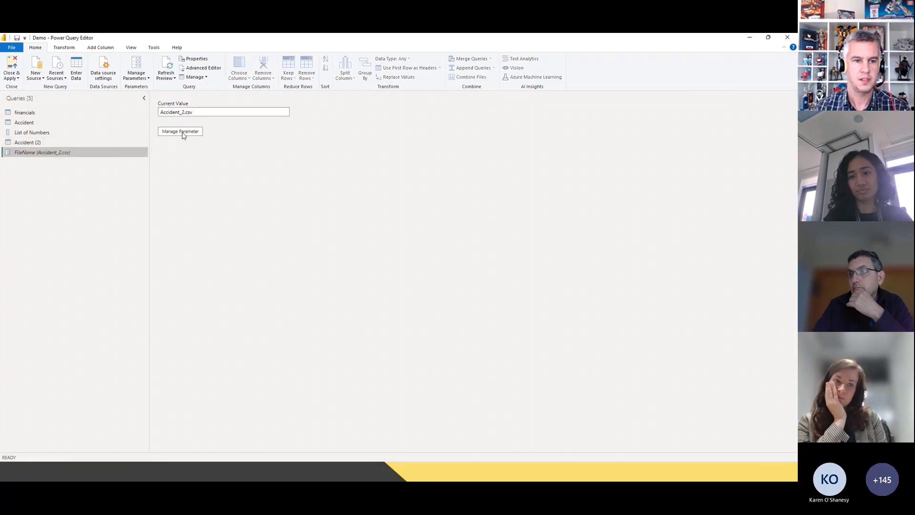
click(32, 146)
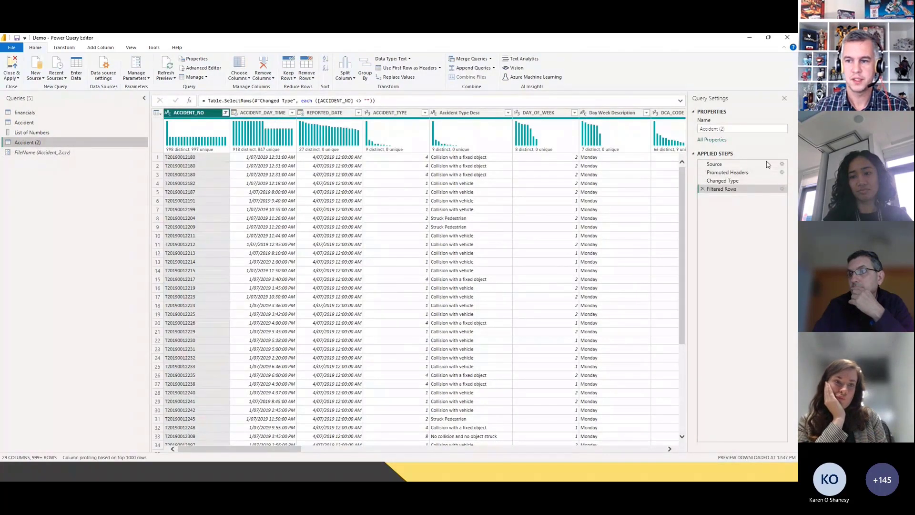
Replace Accident_1.csv in the Source formula with &FileName and apply the edited formula
click(715, 164)
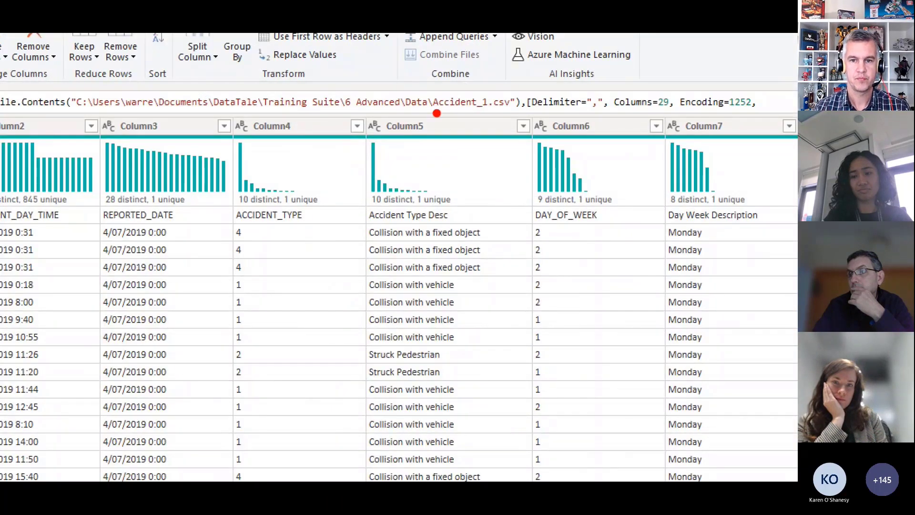
drag(459, 106, 505, 108)
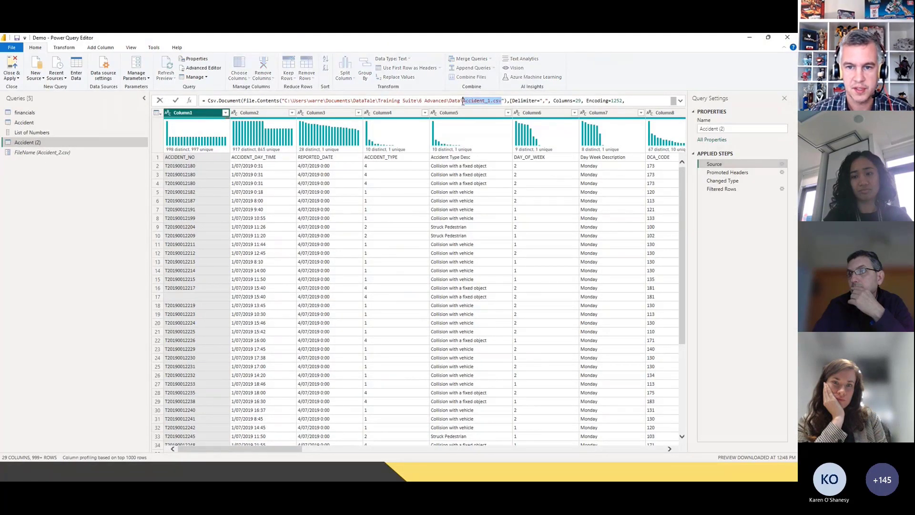
key(BackSpace)
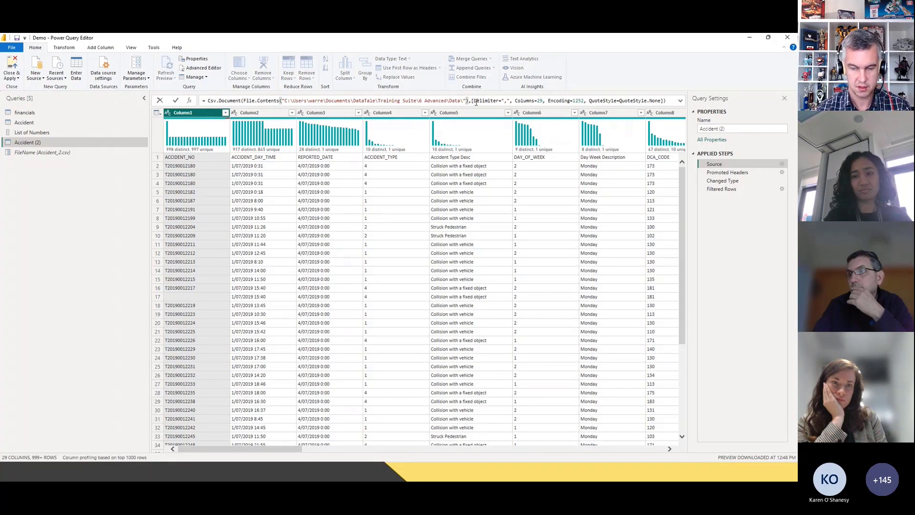
text(&)
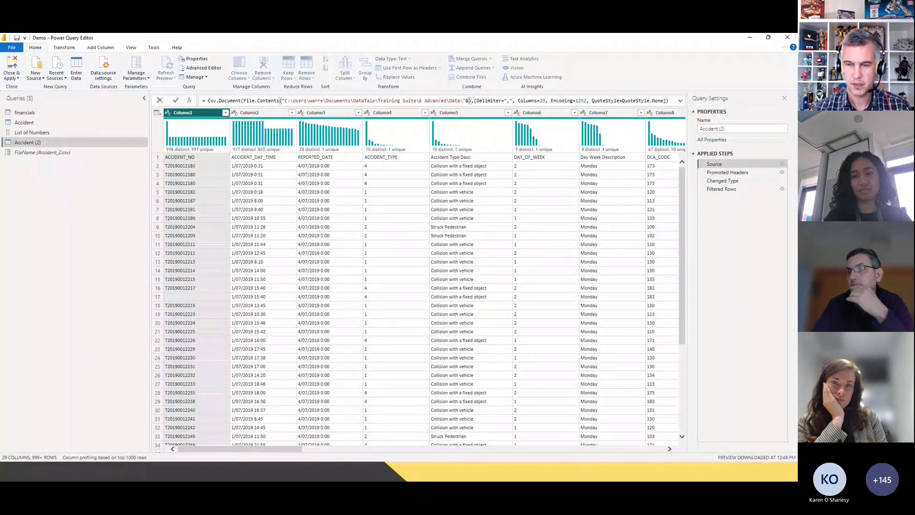
text(fi)
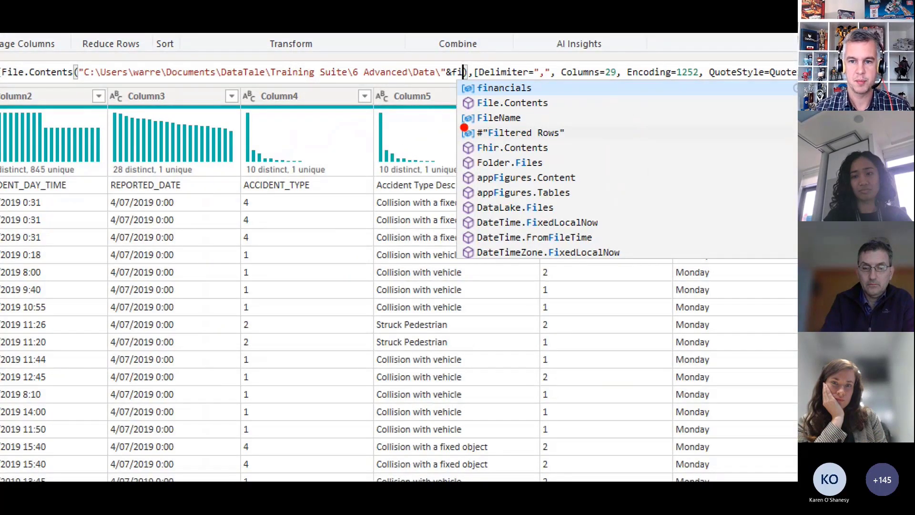
mouse_move(464, 128)
mouse_down()
mouse_move(539, 113)
mouse_move(493, 104)
mouse_move(456, 123)
mouse_move(460, 129)
mouse_up()
key(Escape)
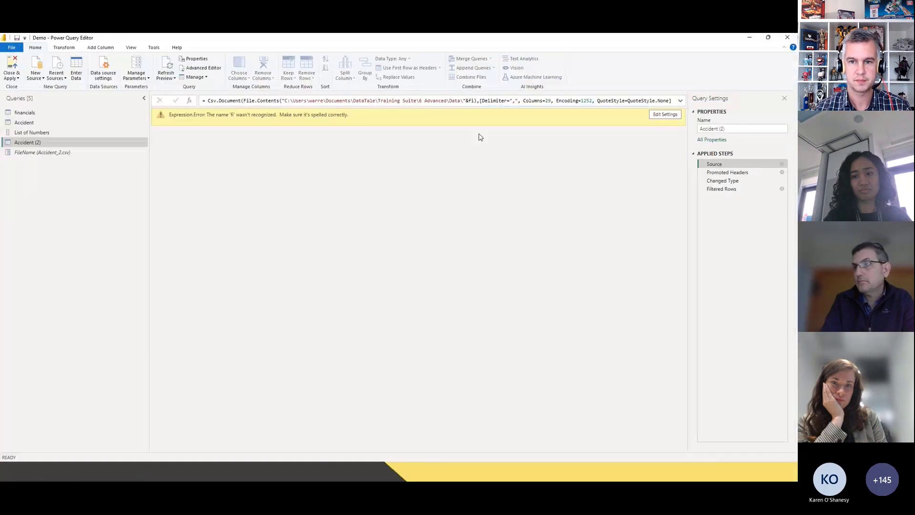
click(477, 102)
text(l)
click(487, 117)
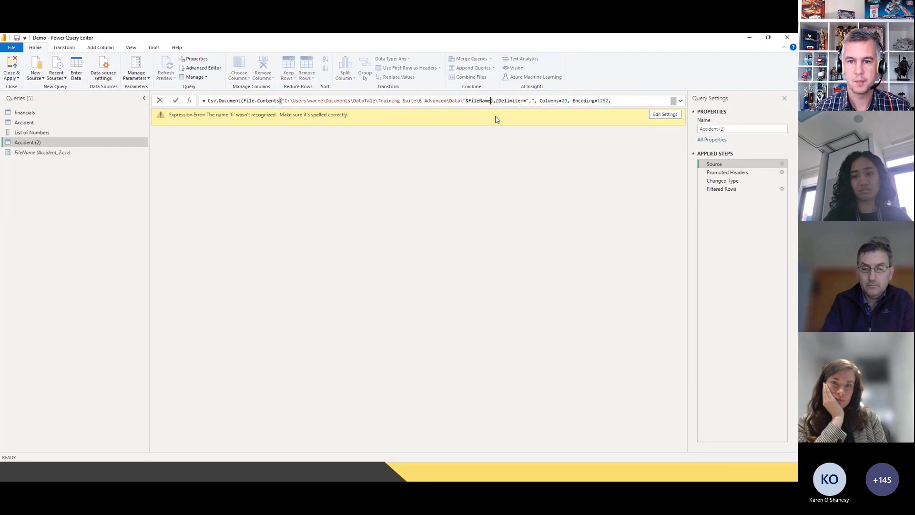
click(175, 101)
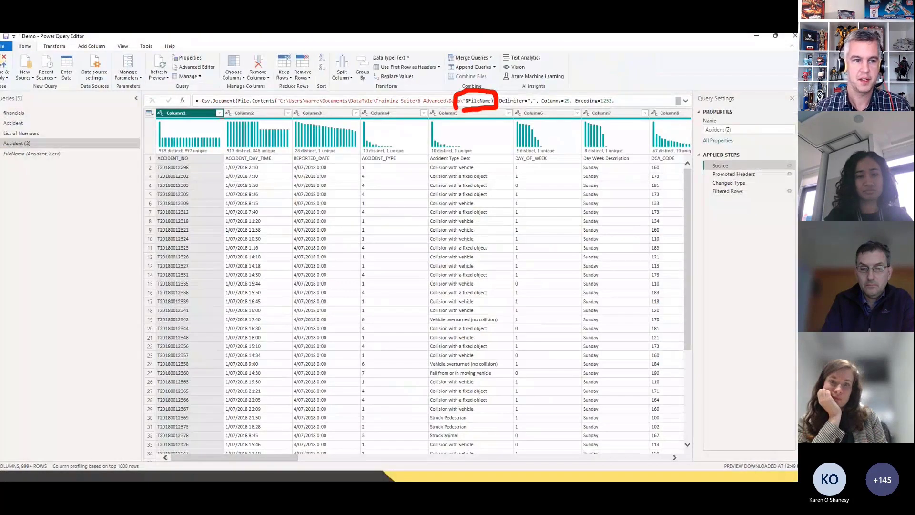
Delete the 2 from FileName's value and inspect Accident (2)'s could-not-find-file error
click(34, 156)
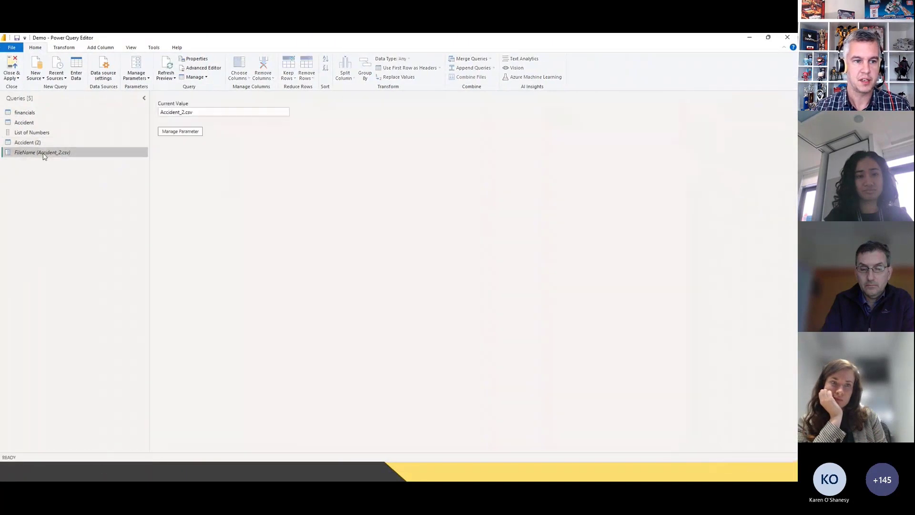
click(191, 112)
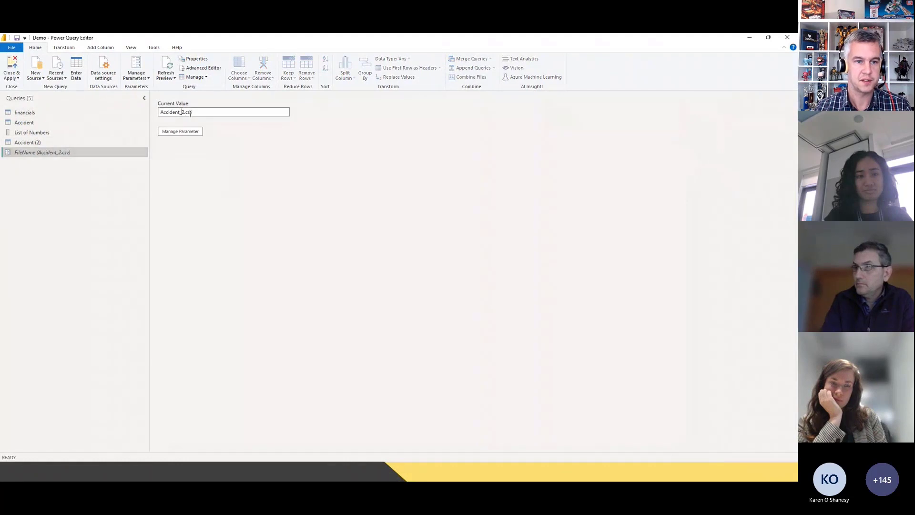
key(BackSpace)
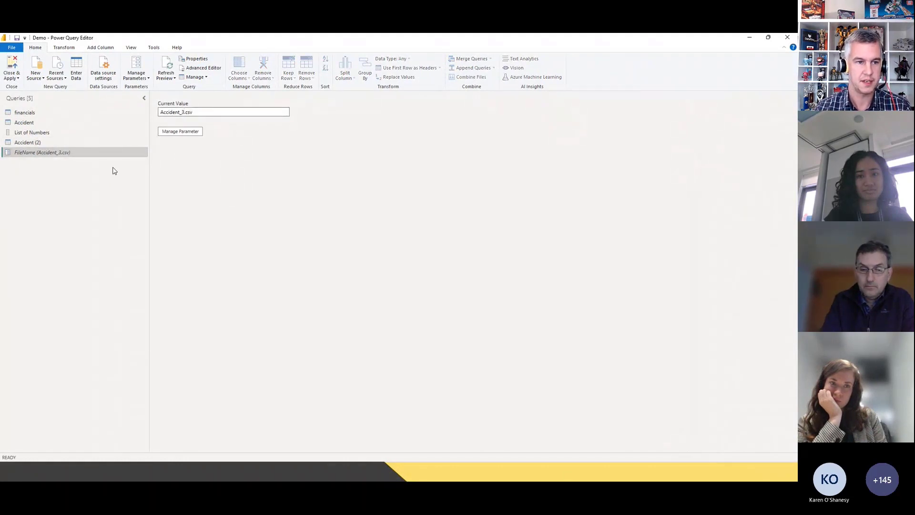
click(34, 143)
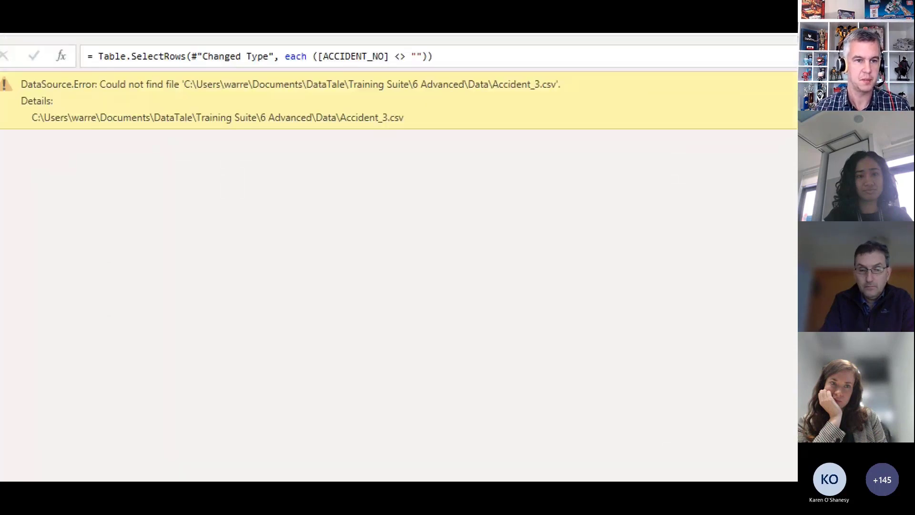
drag(82, 100, 216, 99)
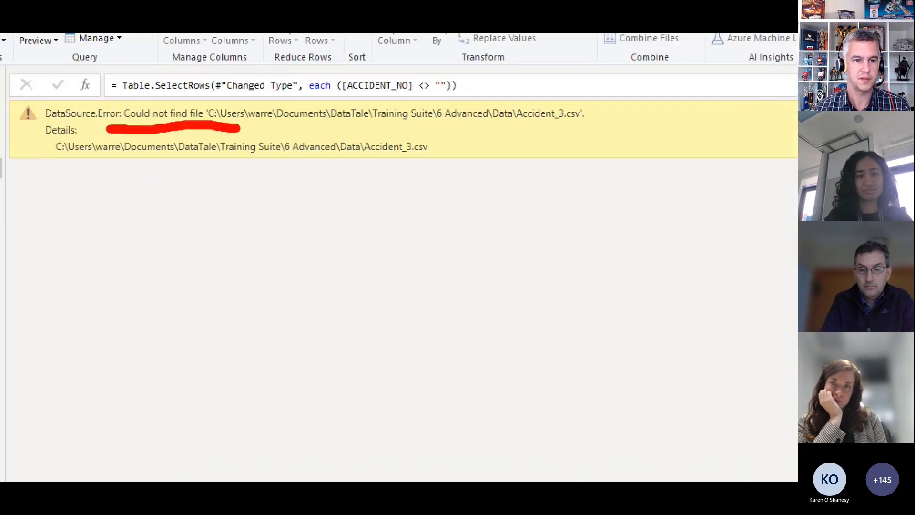
drag(59, 166, 431, 161)
Restore FileName's current value to Accident_2.csv
click(46, 152)
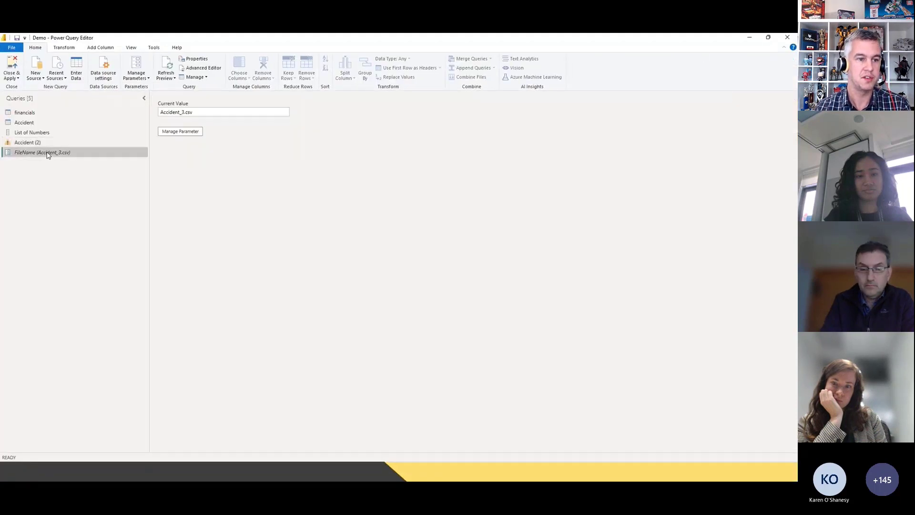
click(182, 112)
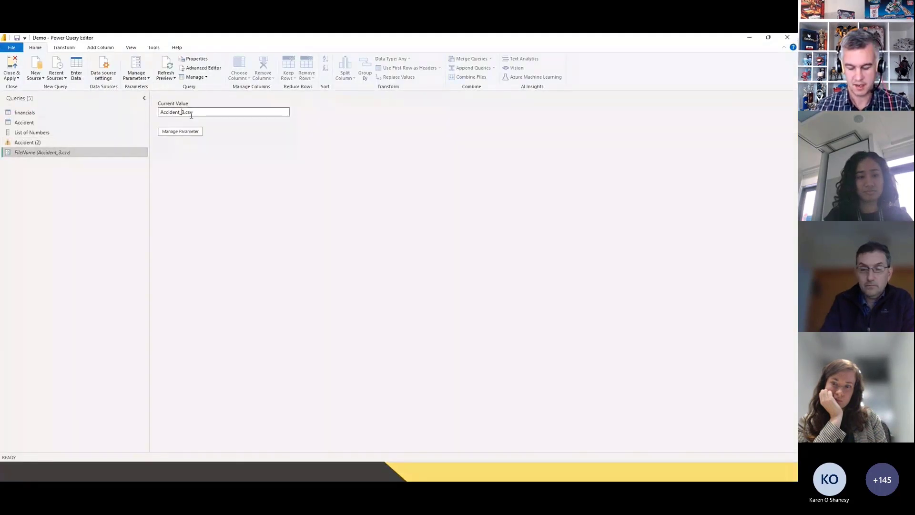
text(2)
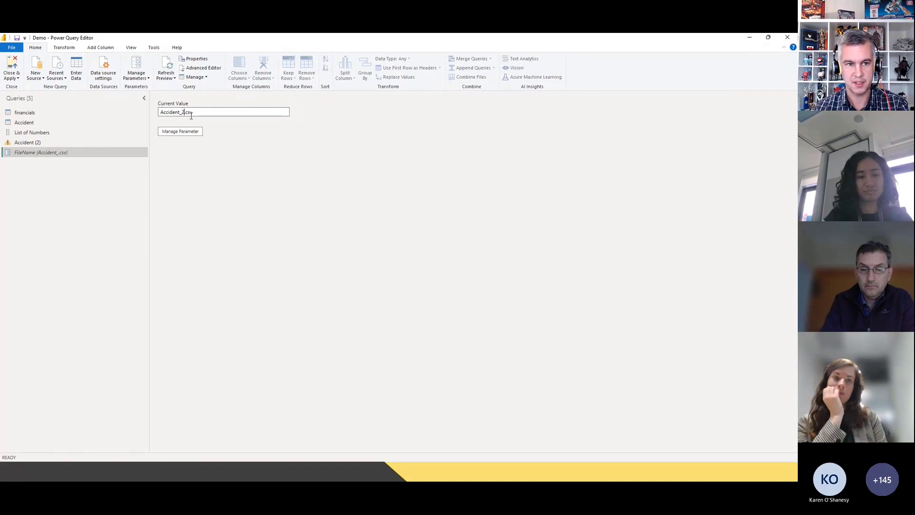
key(Return)
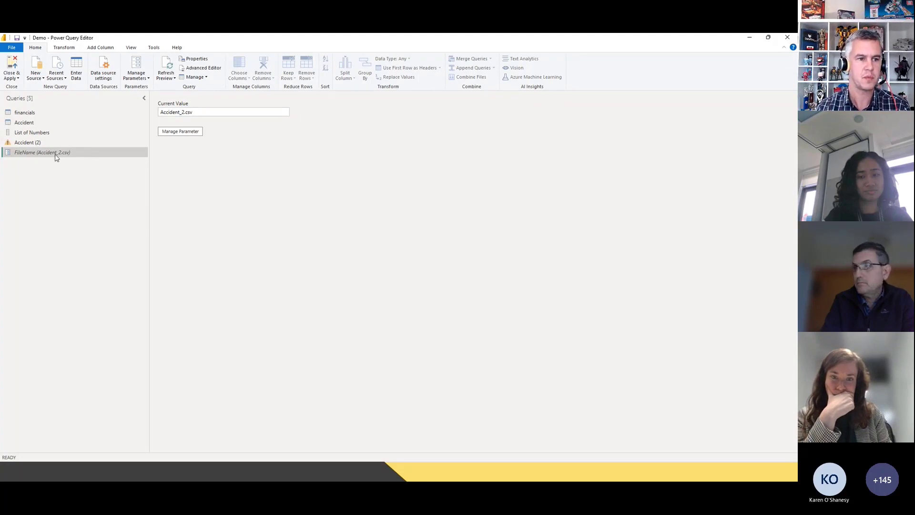
Keep the top 10 rows of Accident (2) with a Table.FirstN step on Filtered Rows
click(26, 143)
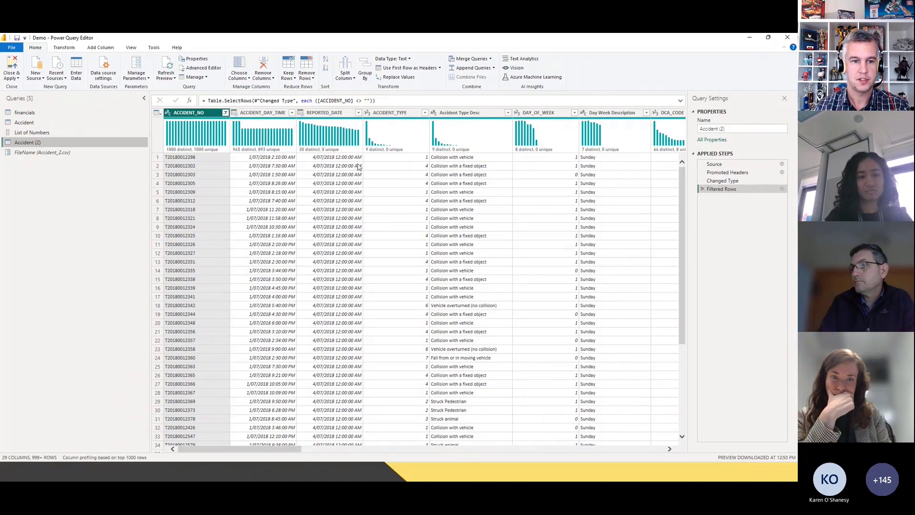
click(289, 75)
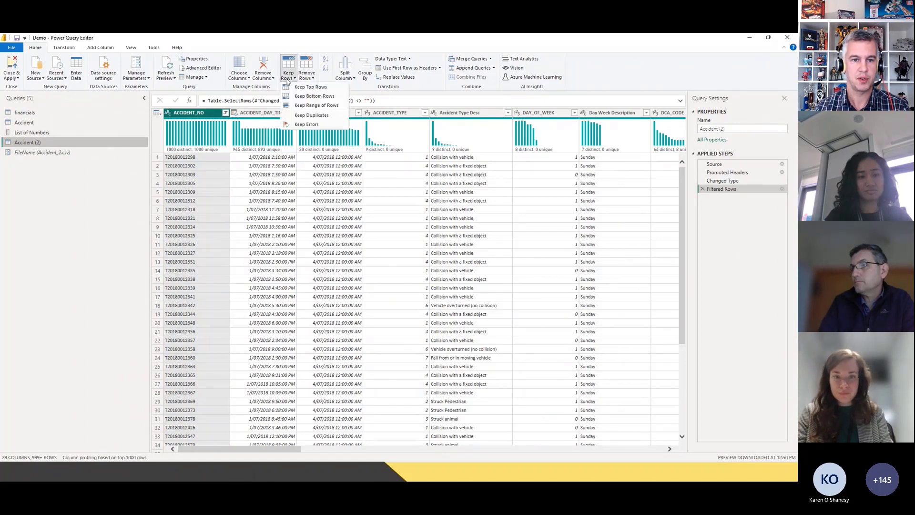
click(307, 88)
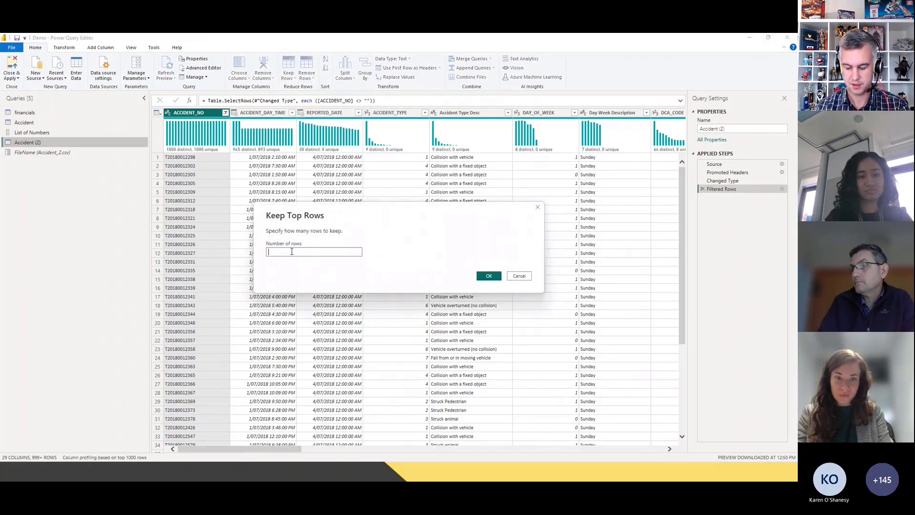
text(10)
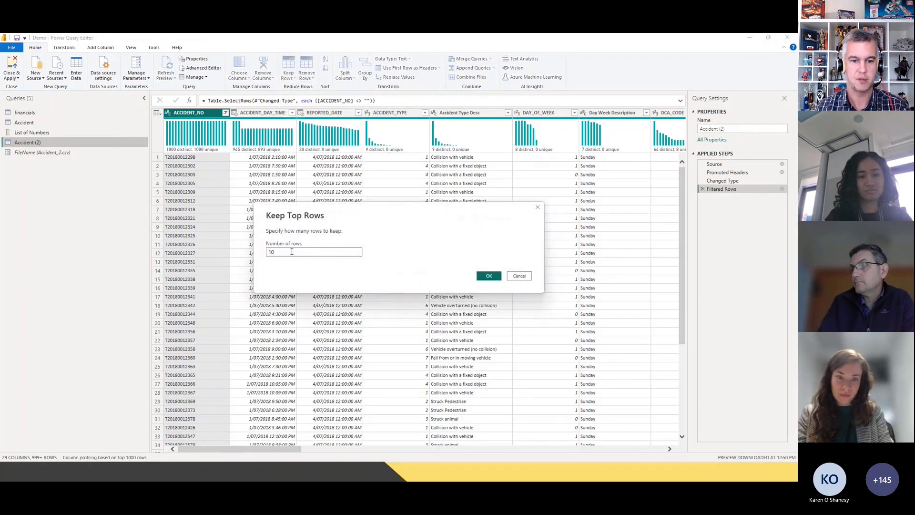
click(490, 275)
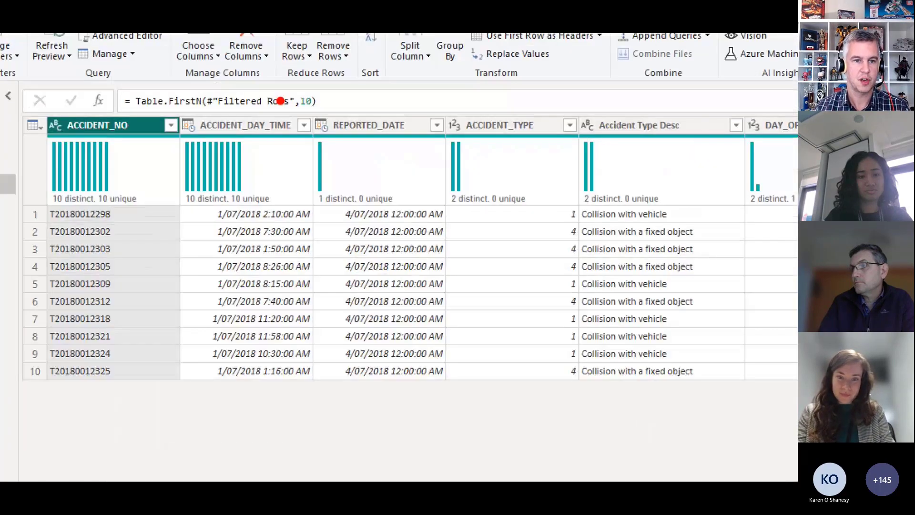
drag(241, 105, 320, 112)
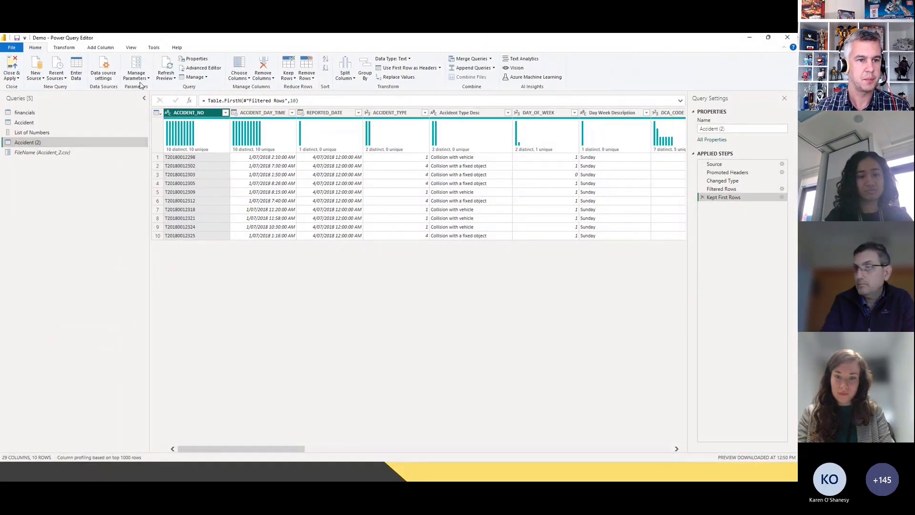
Create a new parameter named Count of type Any with current value 20
click(136, 76)
click(149, 106)
double_click(380, 152)
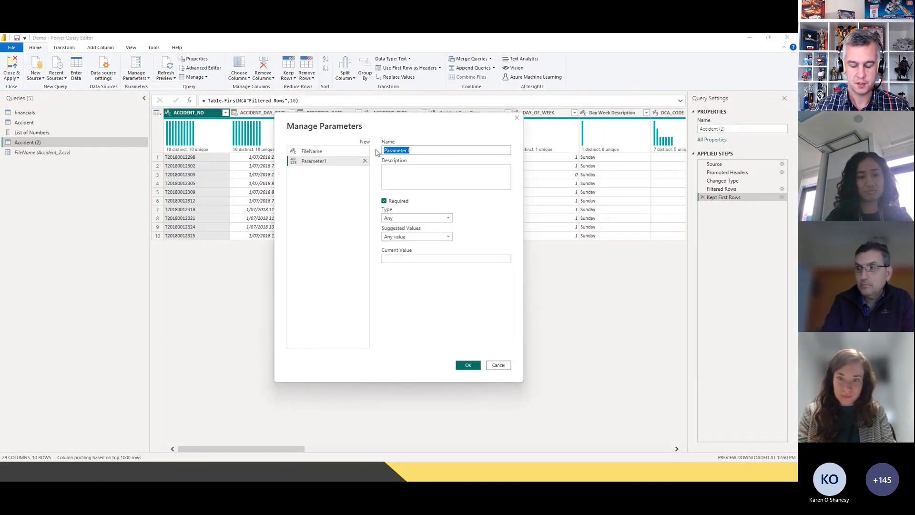
text(Count)
click(405, 219)
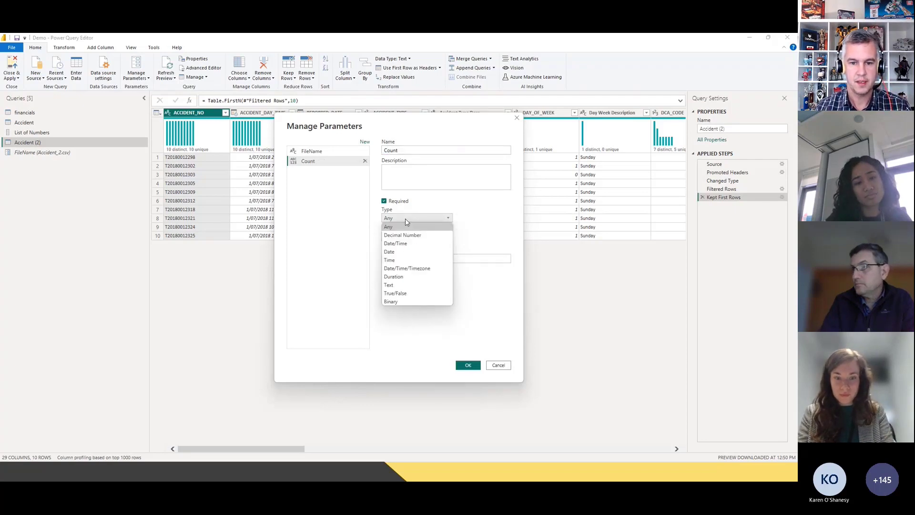
click(406, 225)
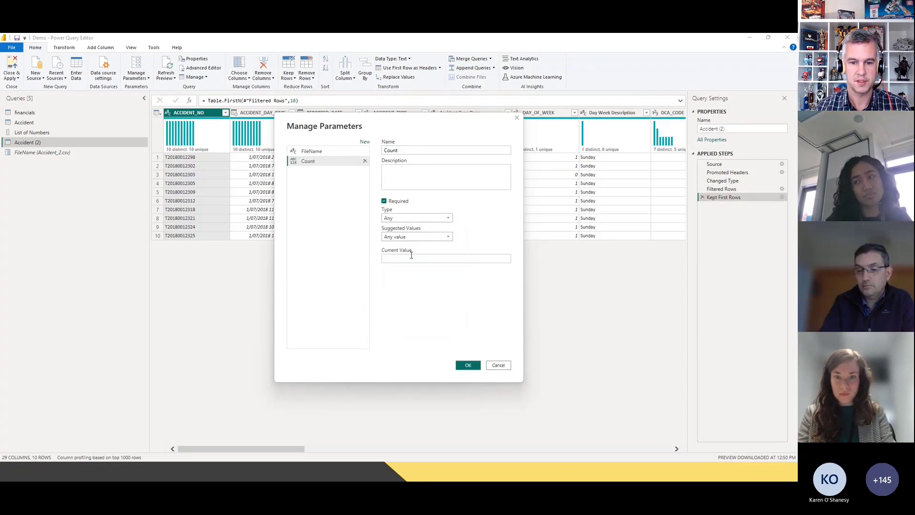
click(409, 258)
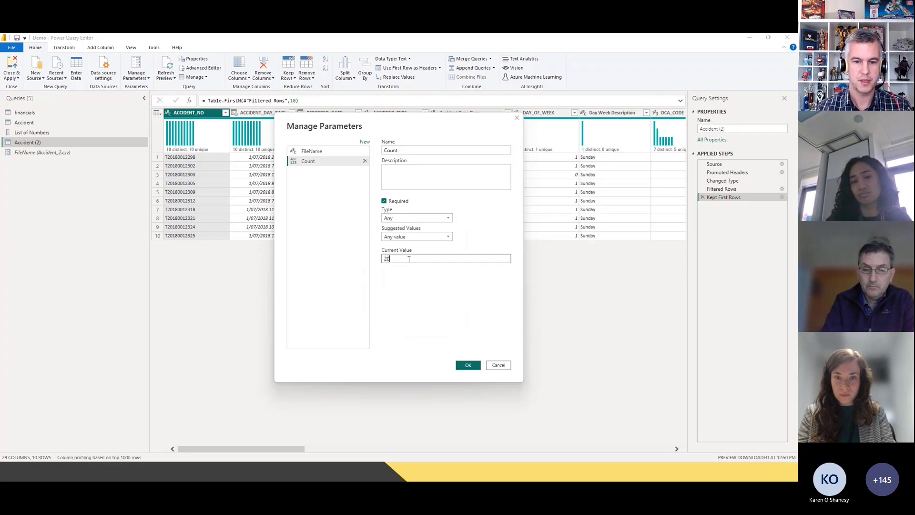
click(468, 365)
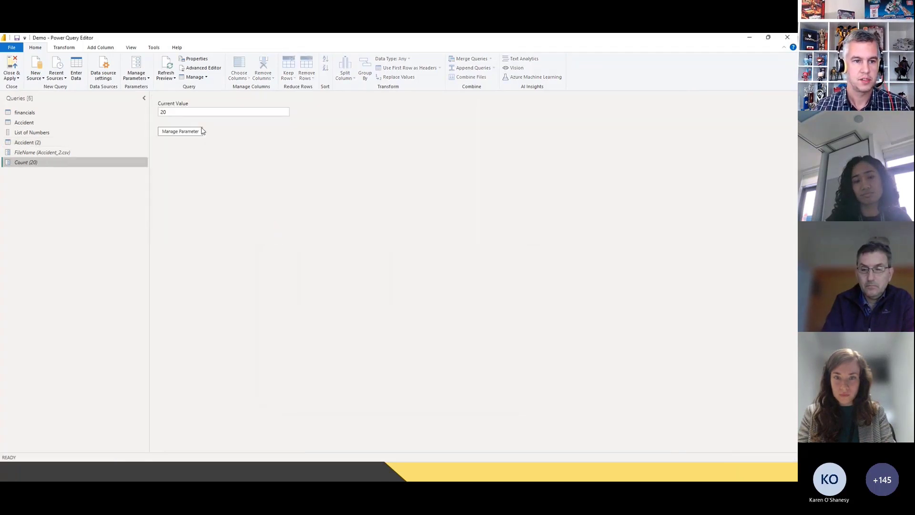
Review the Count parameter's settings unchanged, then view the FileName parameter's value
click(201, 131)
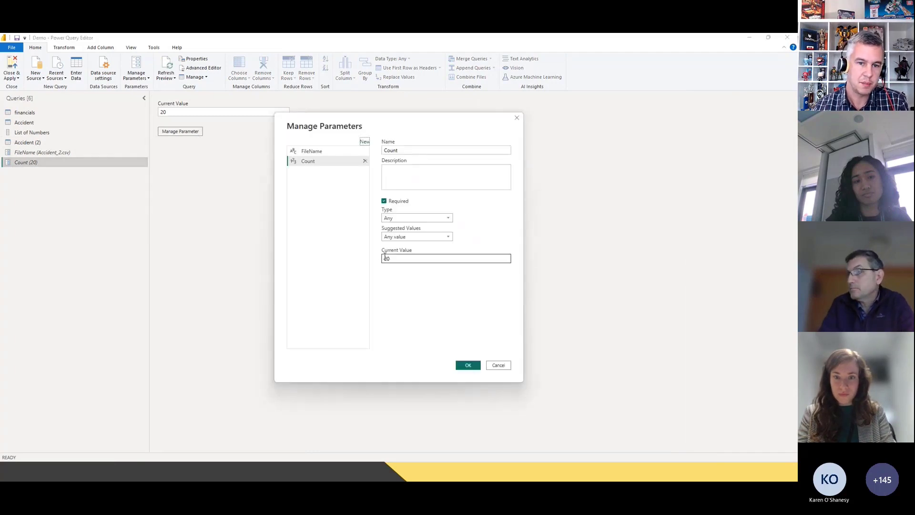
click(504, 367)
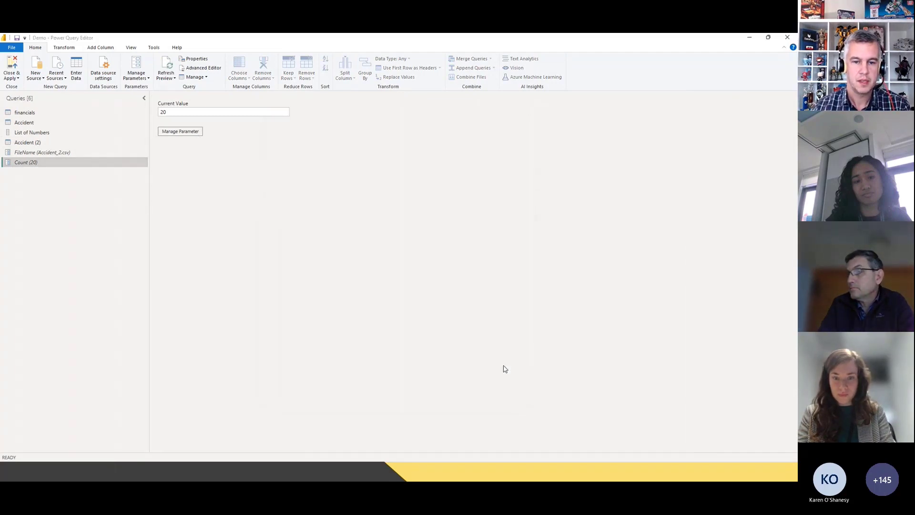
click(85, 153)
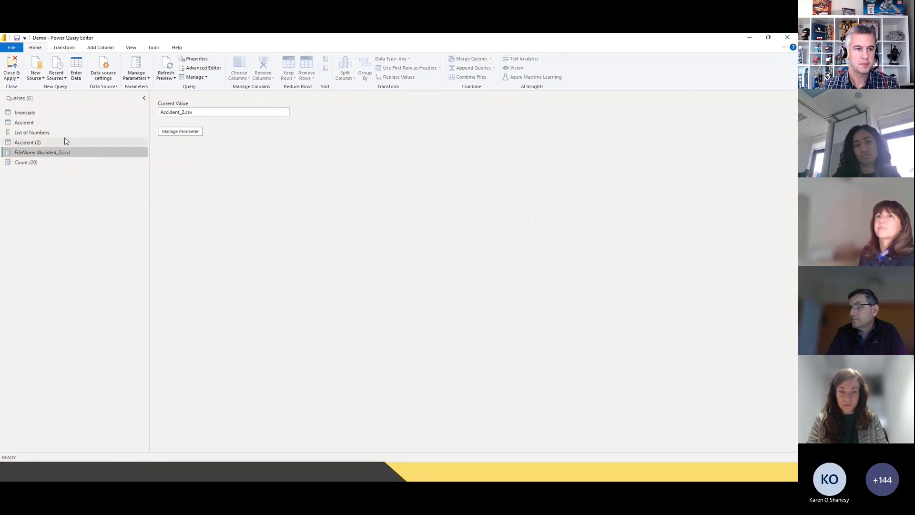
Replace 10 with the Count parameter in Accident (2)'s Table.FirstN formula
click(50, 142)
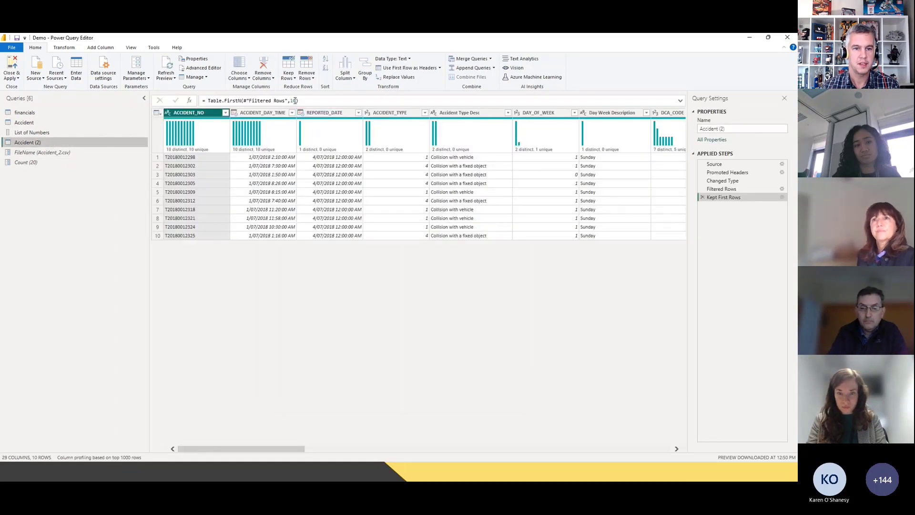
double_click(293, 101)
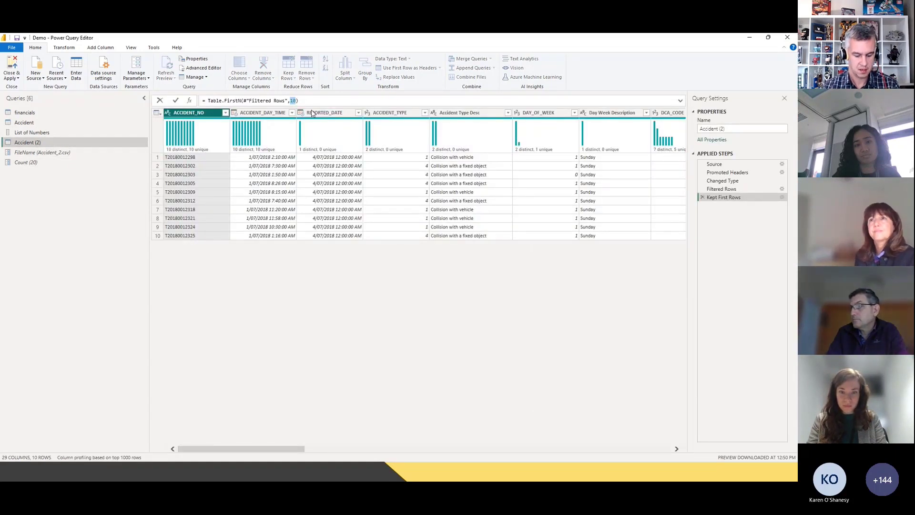
text(cou)
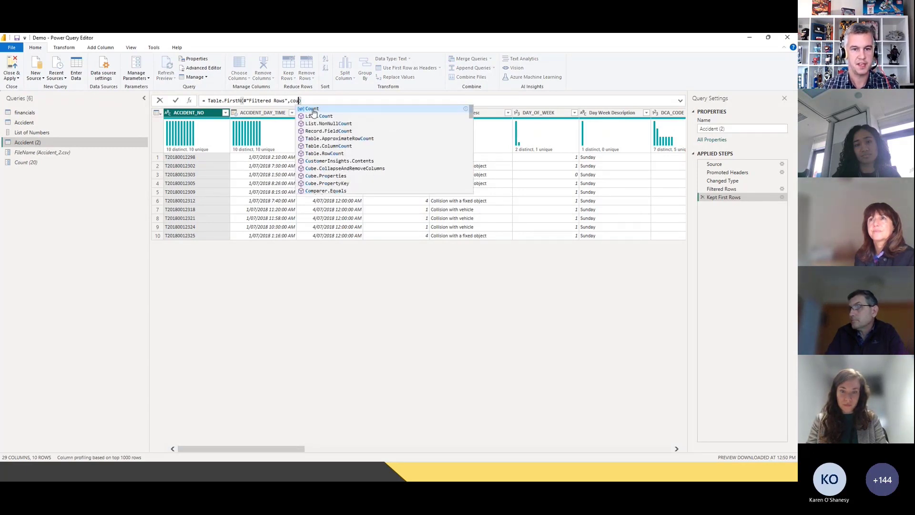
click(312, 109)
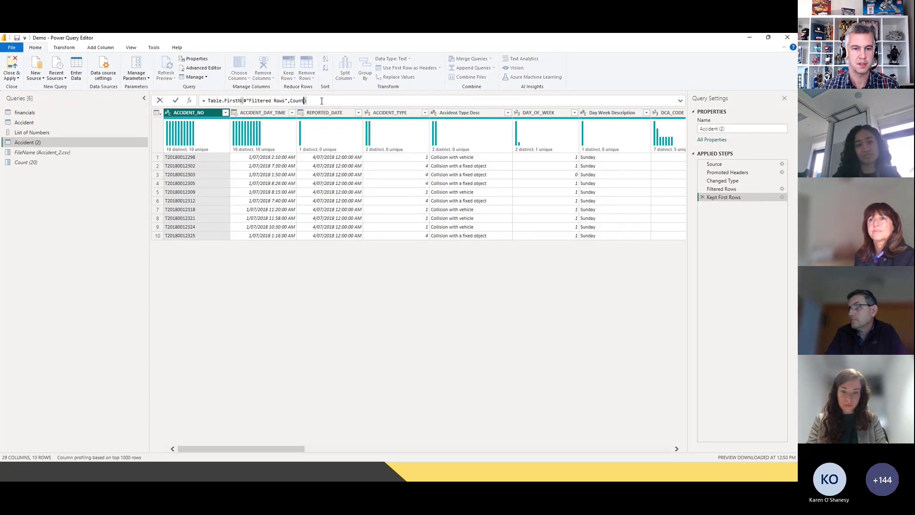
click(176, 101)
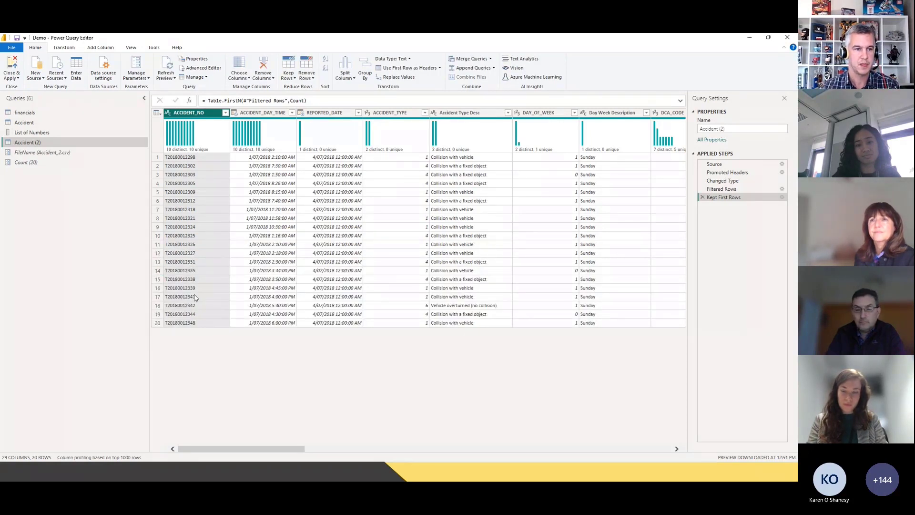
In Count's settings, keep type Any and set Suggested Values to Query
click(41, 163)
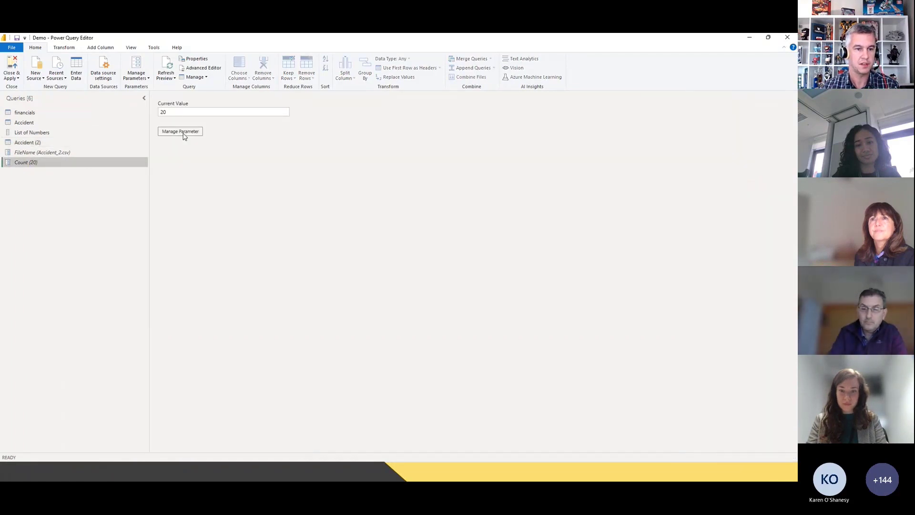
click(185, 135)
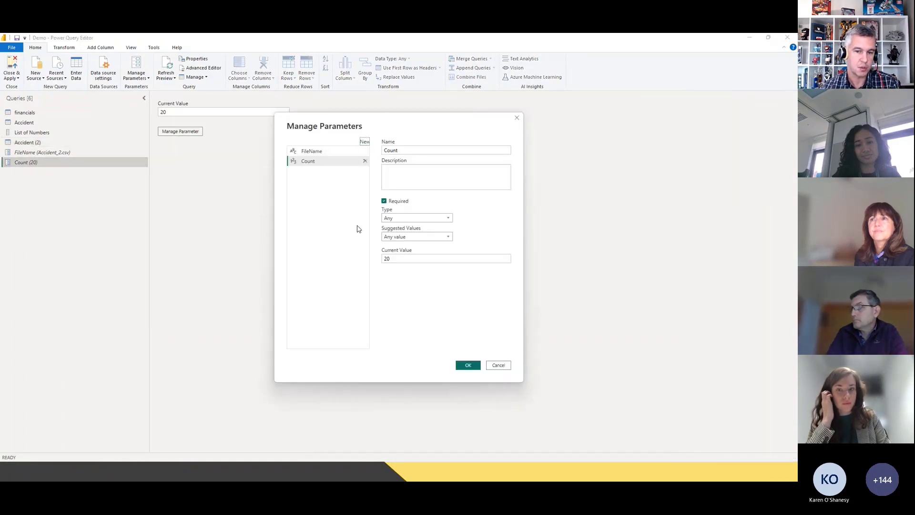
click(411, 222)
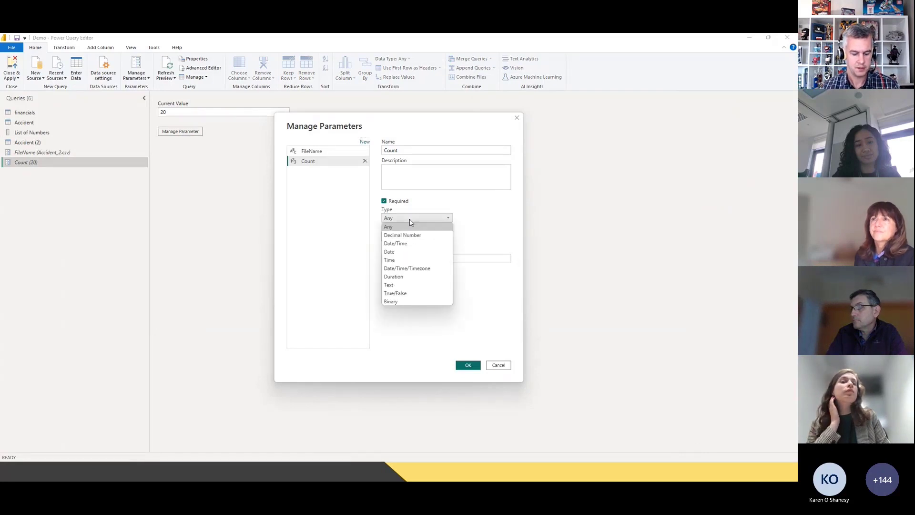
click(462, 221)
click(425, 238)
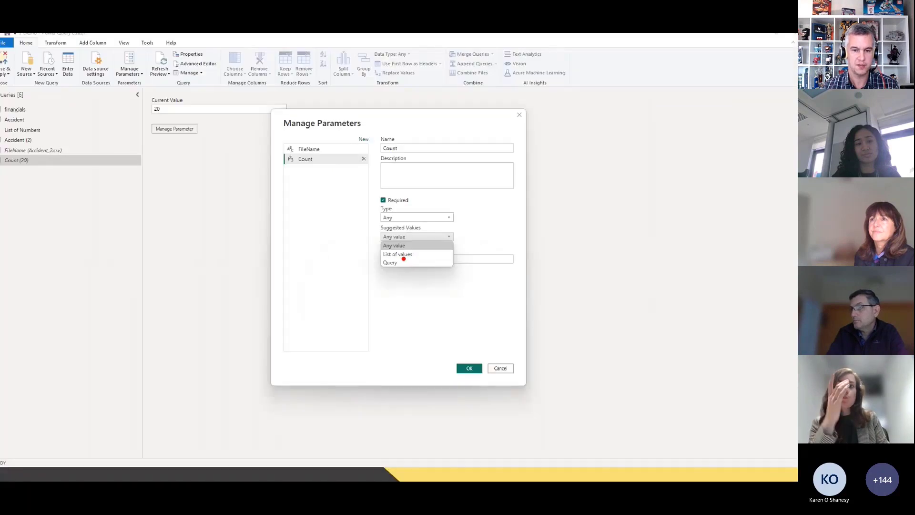
click(379, 255)
click(401, 238)
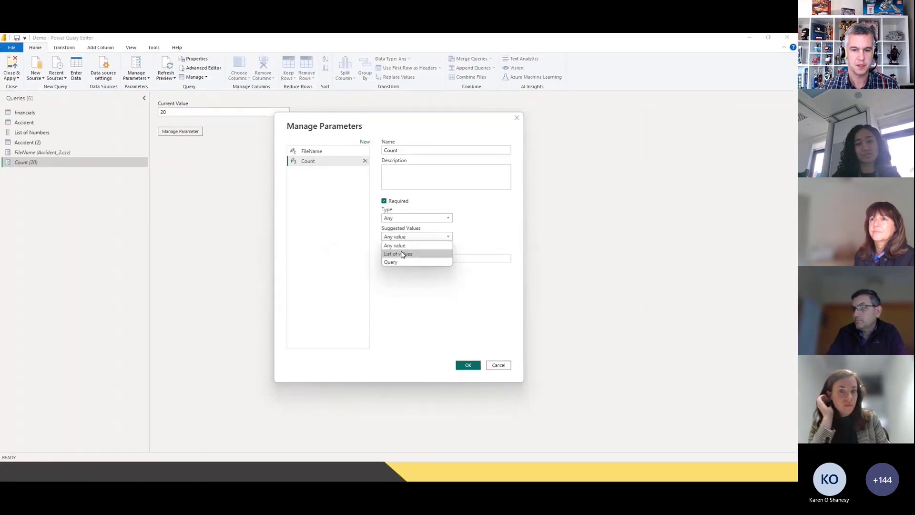
click(402, 253)
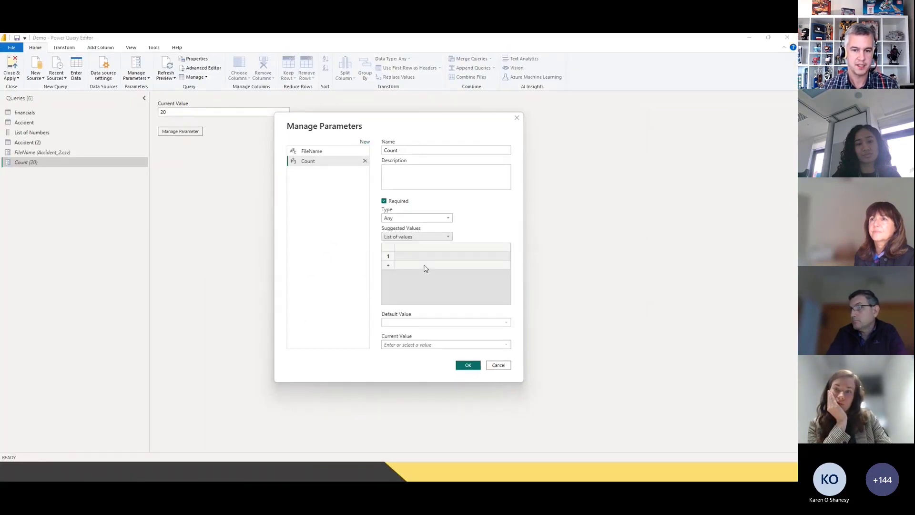
click(449, 237)
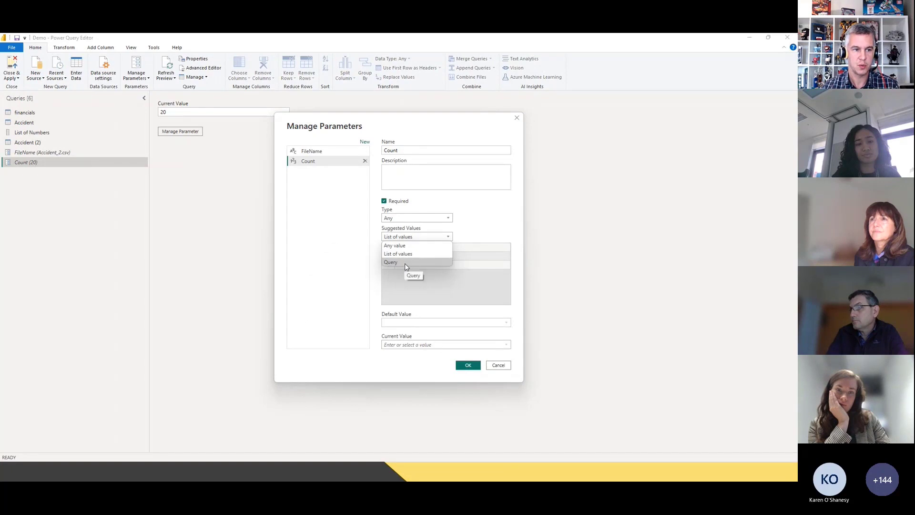
click(404, 263)
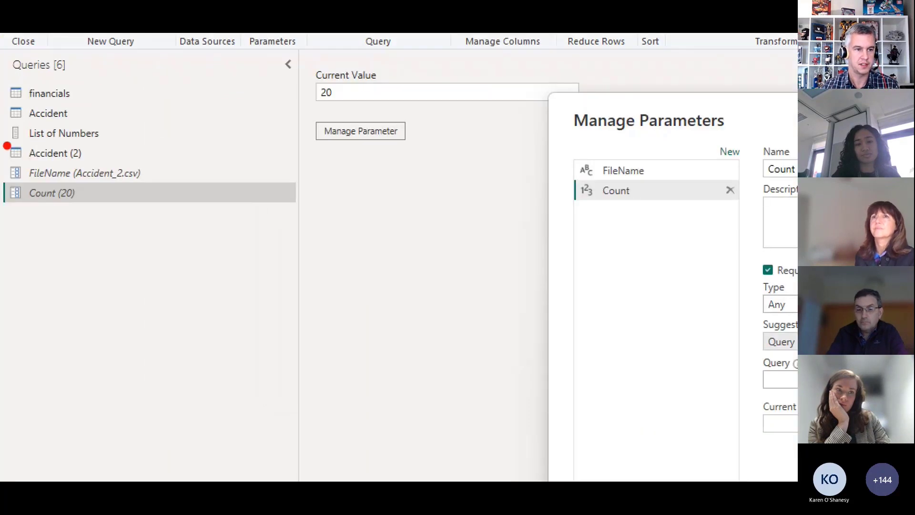
Use List of Numbers as Count's suggestions source with current value 1, then inspect Accident (2)
drag(5, 140, 56, 129)
mouse_move(111, 128)
mouse_down()
mouse_move(17, 120)
mouse_move(7, 138)
mouse_up()
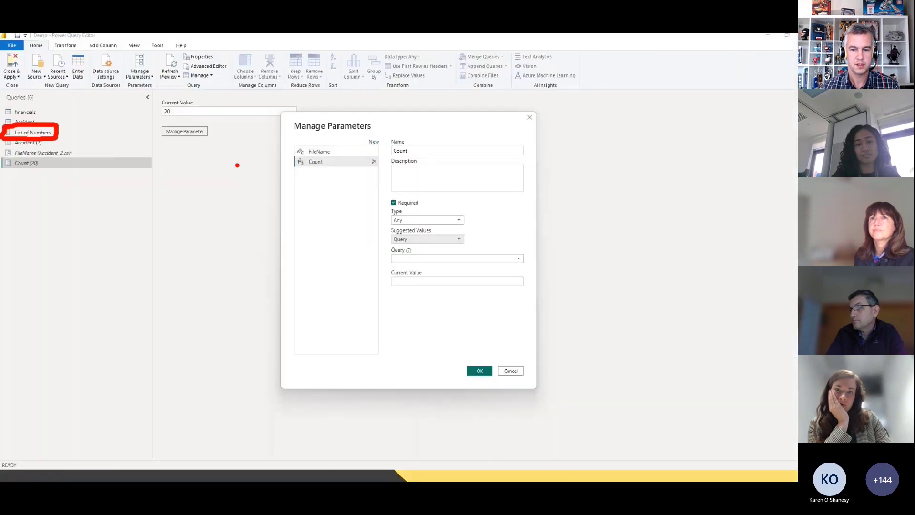
click(404, 260)
click(409, 269)
click(406, 278)
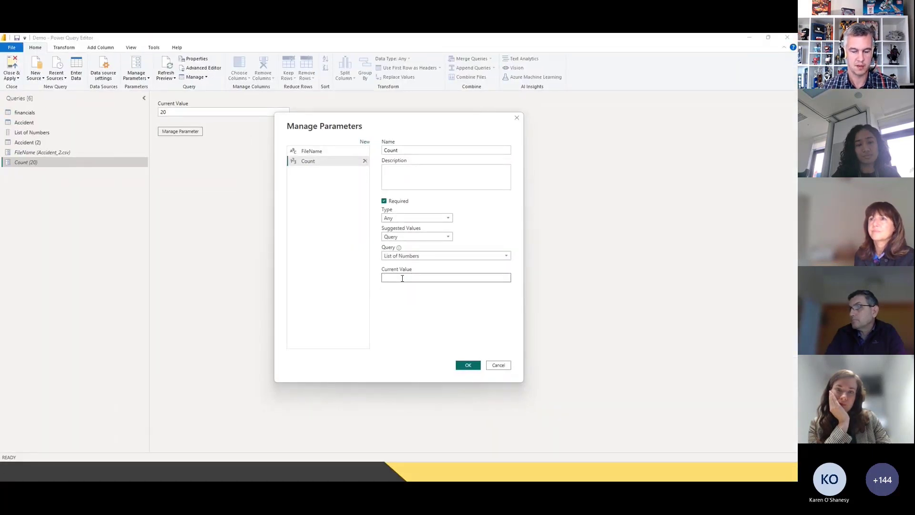
click(466, 364)
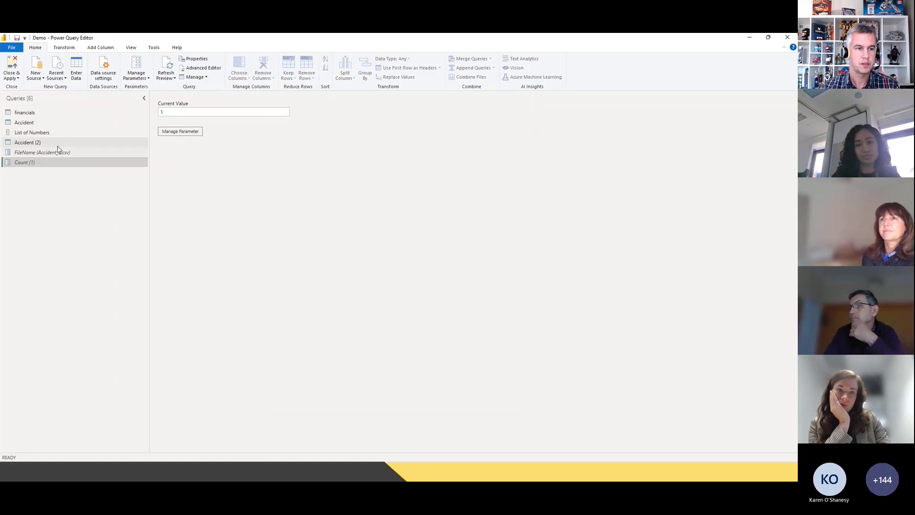
click(28, 142)
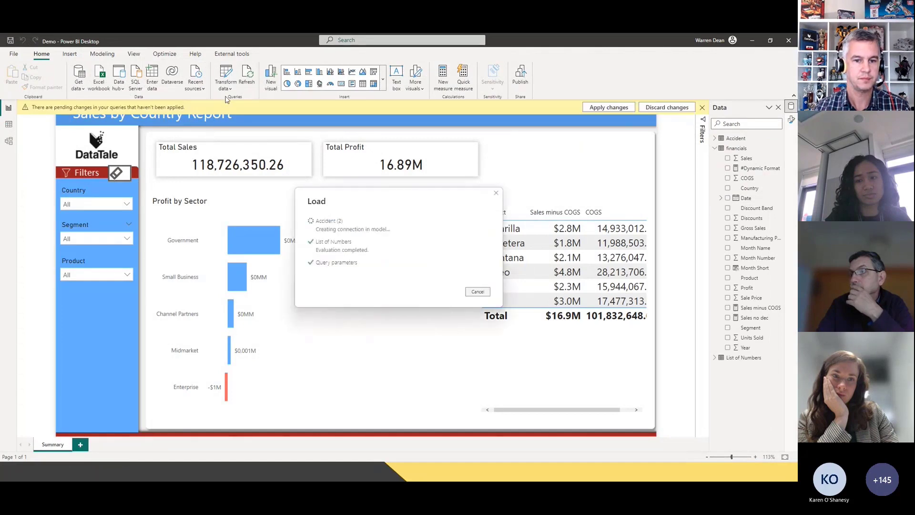
Once loading finishes, bring up the Transform data dropdown on the Home ribbon
click(230, 90)
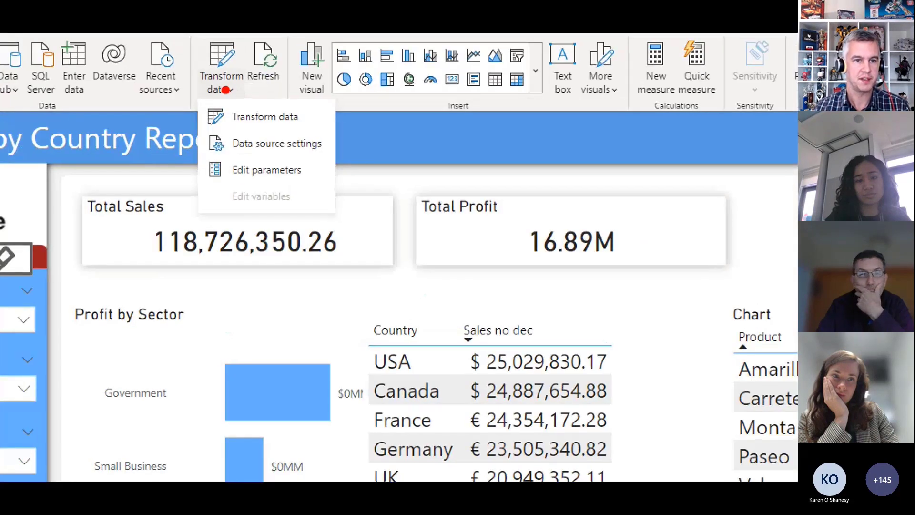
drag(193, 94, 226, 98)
mouse_move(213, 154)
mouse_down()
mouse_move(183, 171)
mouse_move(250, 192)
mouse_move(332, 175)
mouse_up()
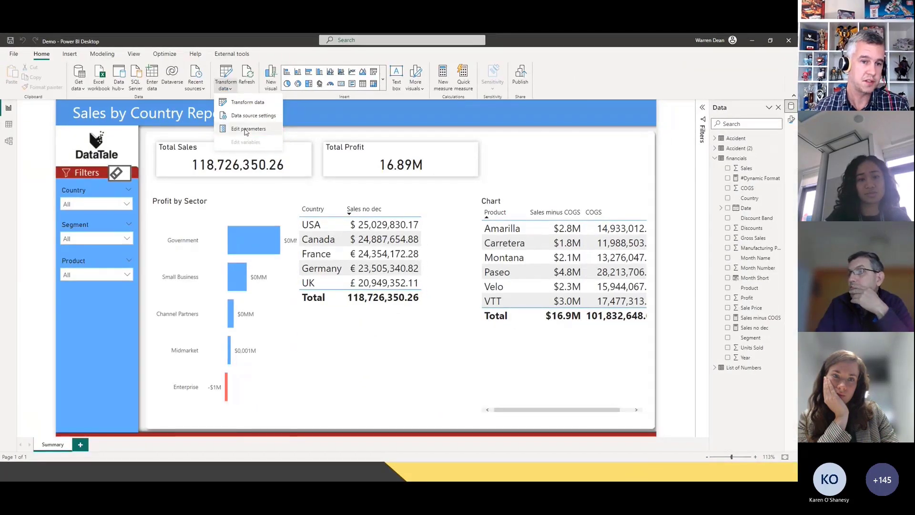
click(245, 130)
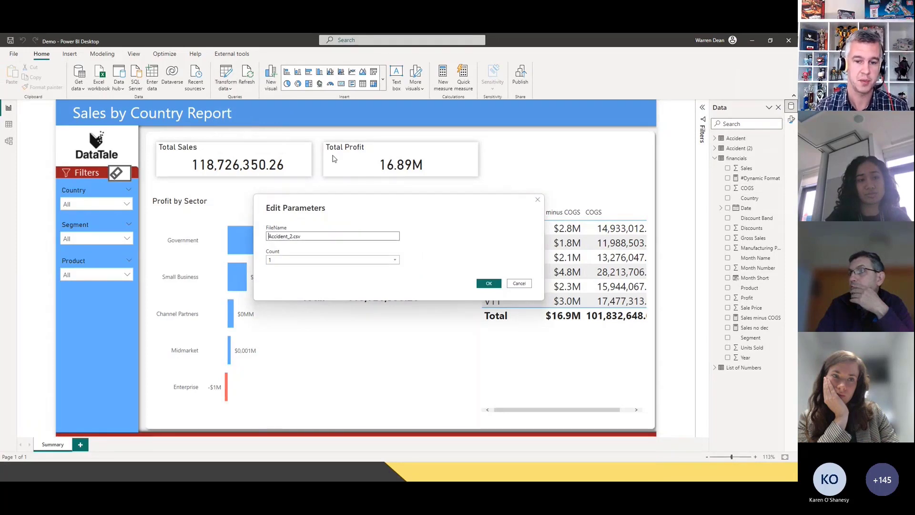
click(395, 260)
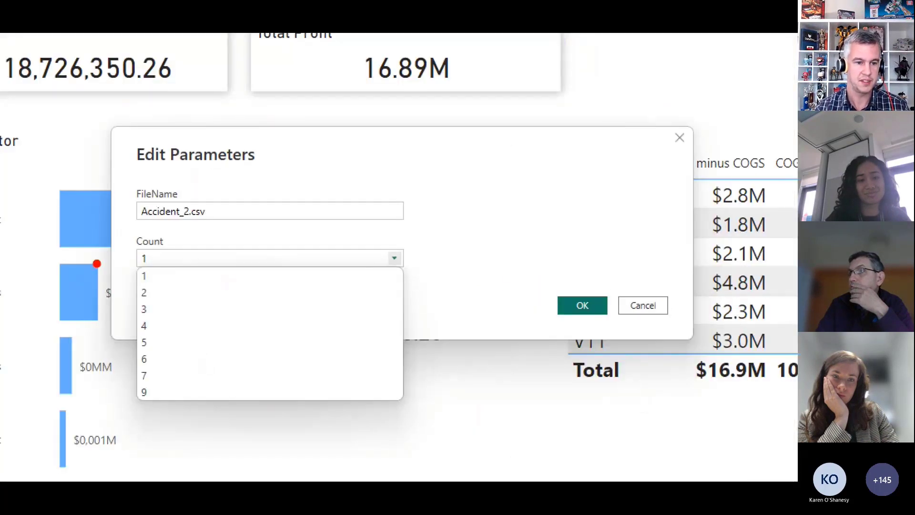
mouse_move(154, 241)
mouse_down()
mouse_move(118, 257)
mouse_move(184, 235)
mouse_move(82, 267)
mouse_up()
mouse_move(157, 222)
mouse_down()
mouse_move(405, 233)
mouse_move(138, 171)
mouse_move(123, 211)
mouse_up()
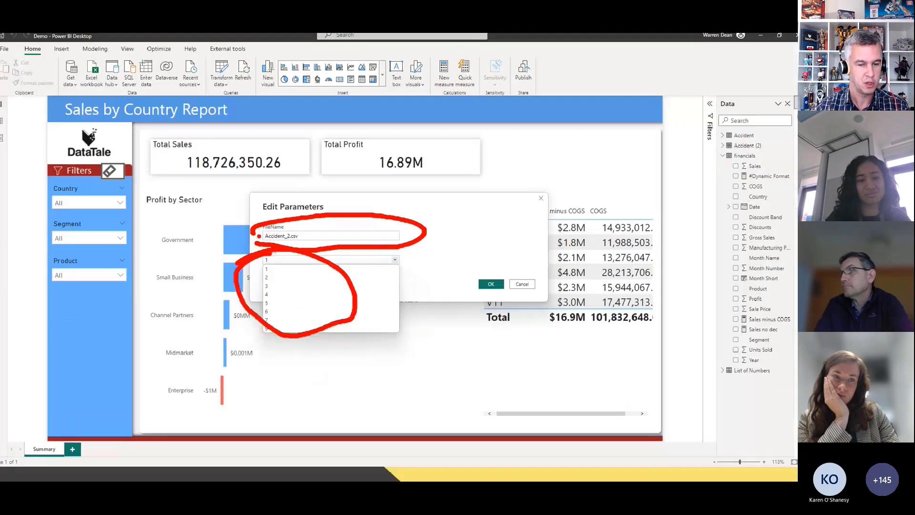
key(Escape)
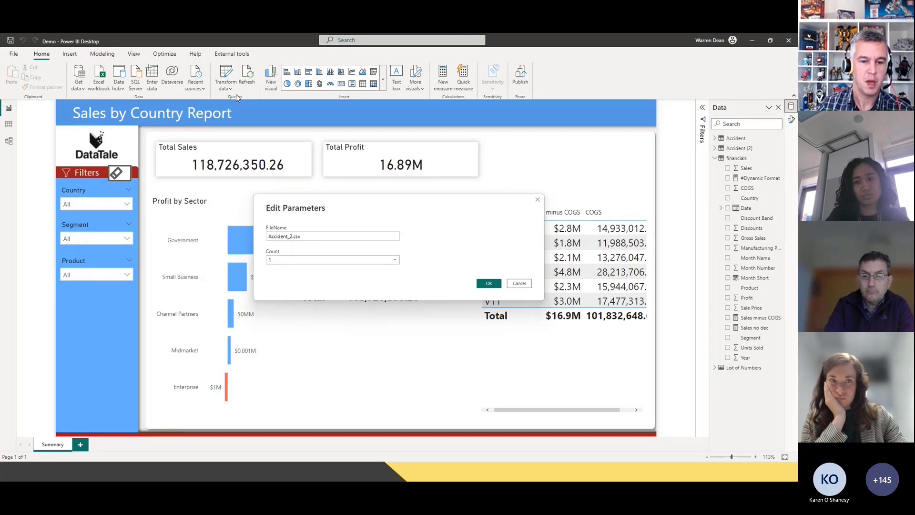
Dismiss the parameter editor and return to the Power Query Editor's queries
click(519, 284)
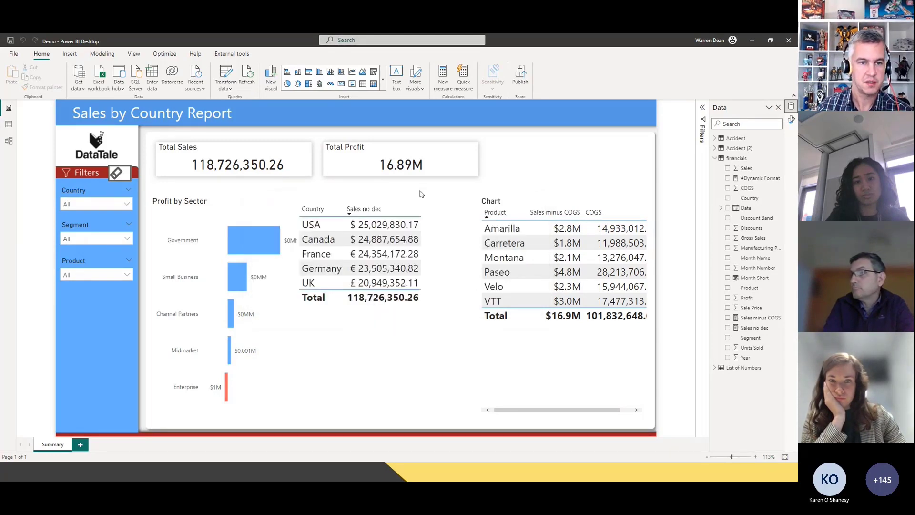
click(225, 74)
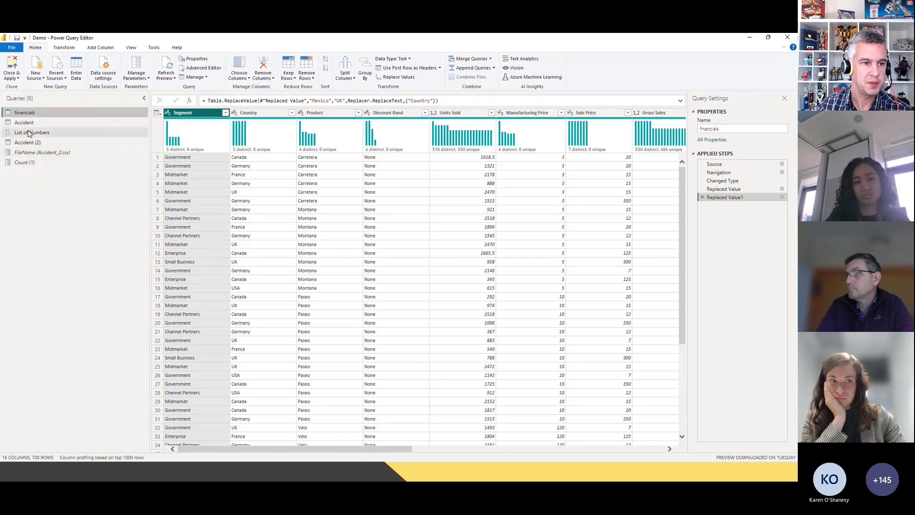
click(29, 134)
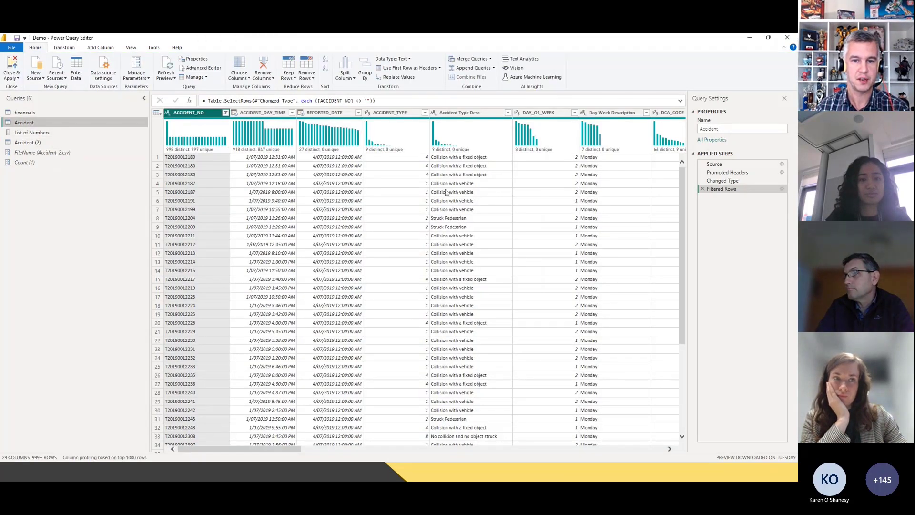
Add the Accident query's Day Week Description column as a new list query
click(615, 114)
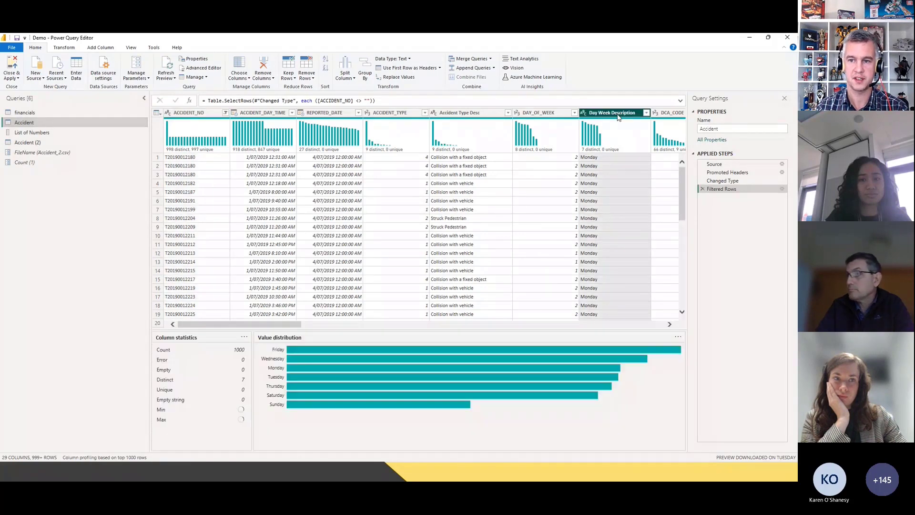
right_click(617, 117)
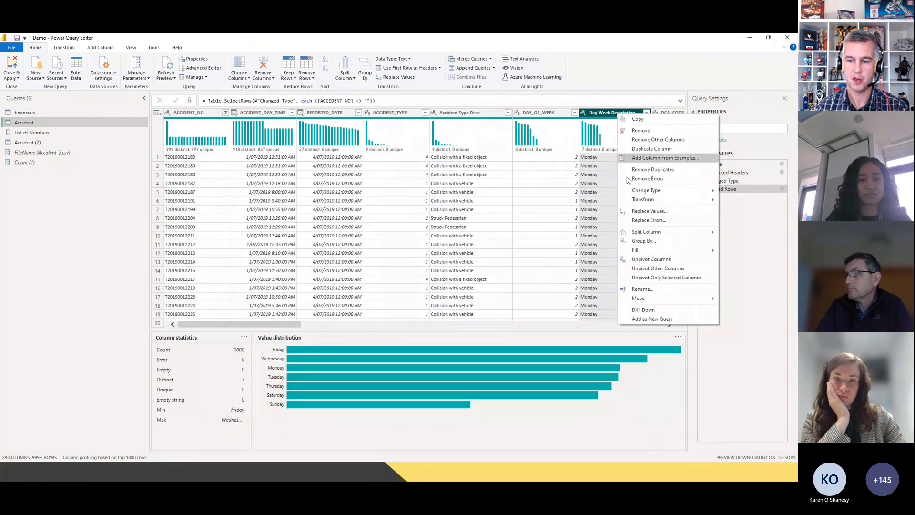
click(649, 320)
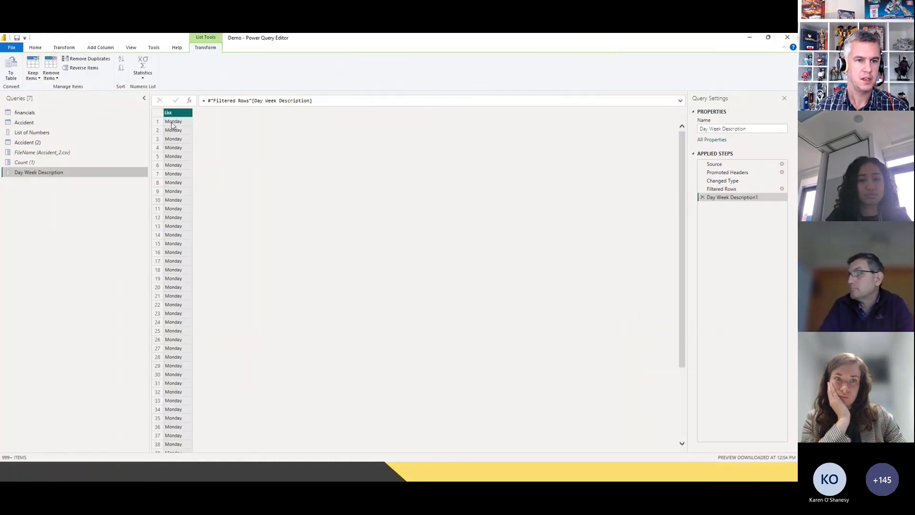
Remove duplicates from the Day Week Description list, leaving Monday through Sunday
click(88, 59)
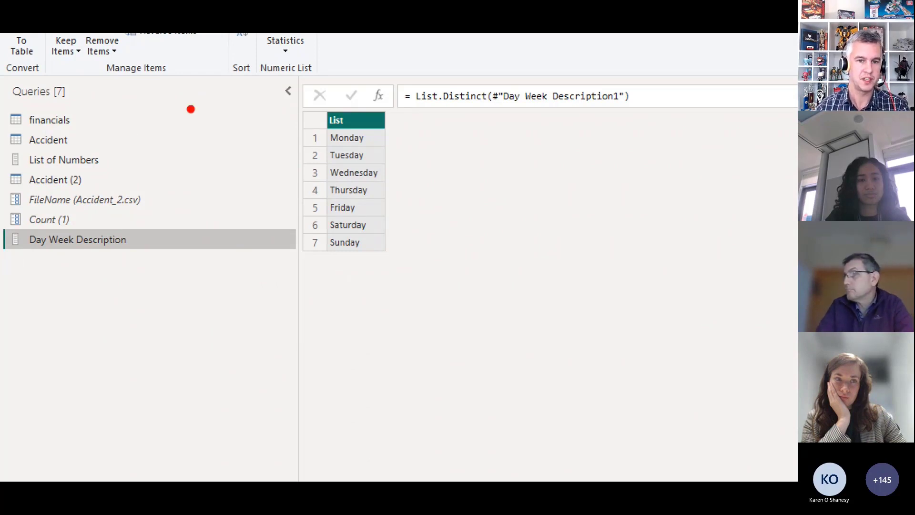
mouse_move(352, 90)
mouse_down()
mouse_move(251, 224)
mouse_move(345, 65)
mouse_up()
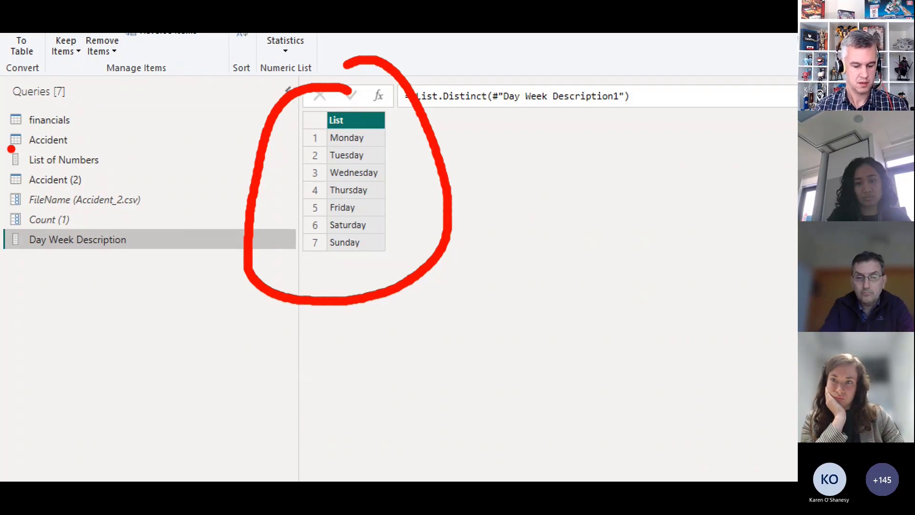
key(Escape)
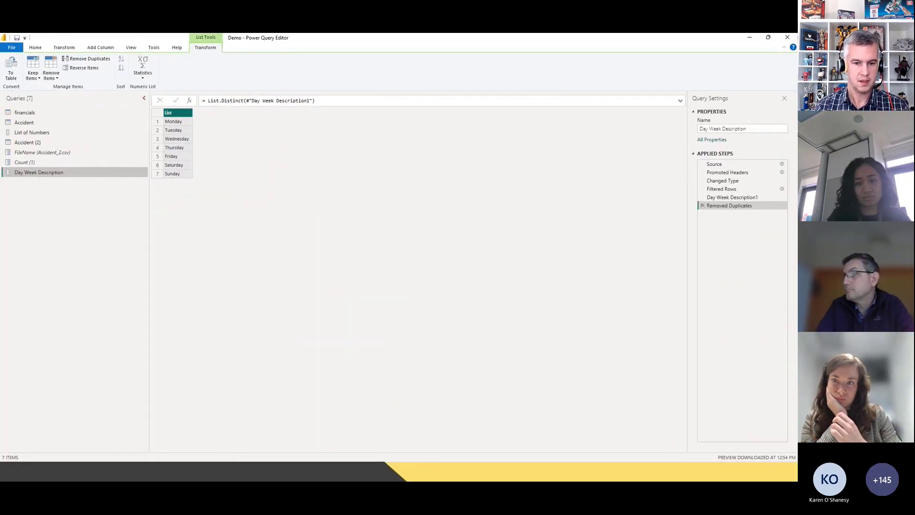
Switch to PowerPoint and show the 'What is the Point of Parameters in Power BI?' slide
key(alt+Tab)
click(253, 356)
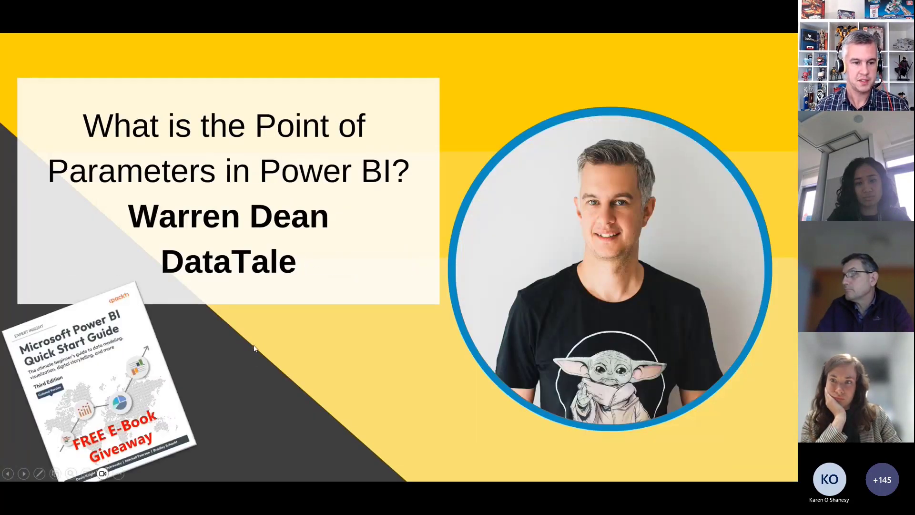